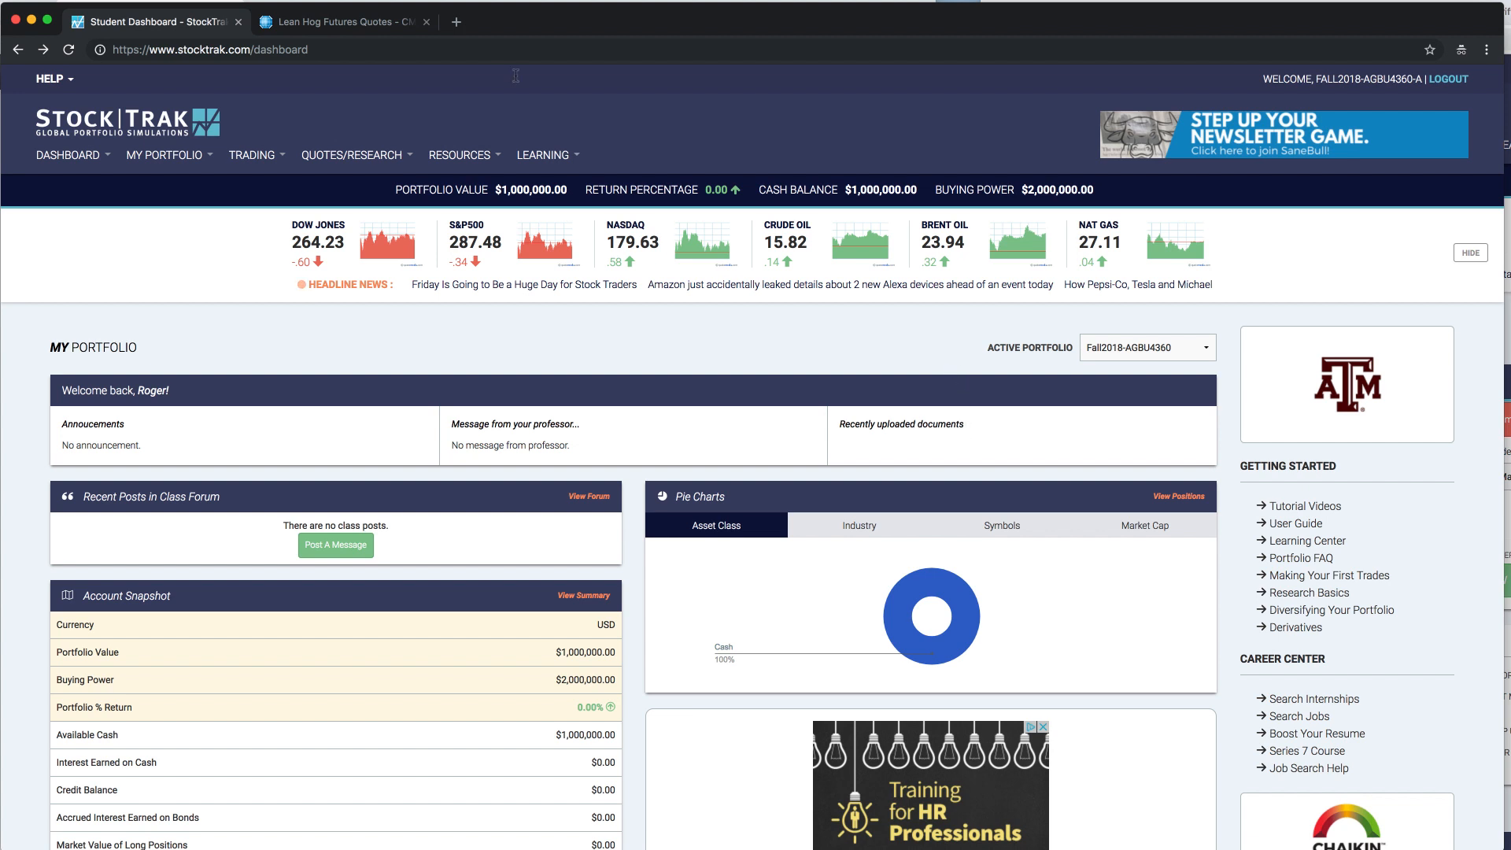
# - Examine the Account Snapshot for portfolio value, buying power, available cash and the trades made and remaining
pyautogui.moveTo(545, 158)
pyautogui.scroll(-5, 329, 447)
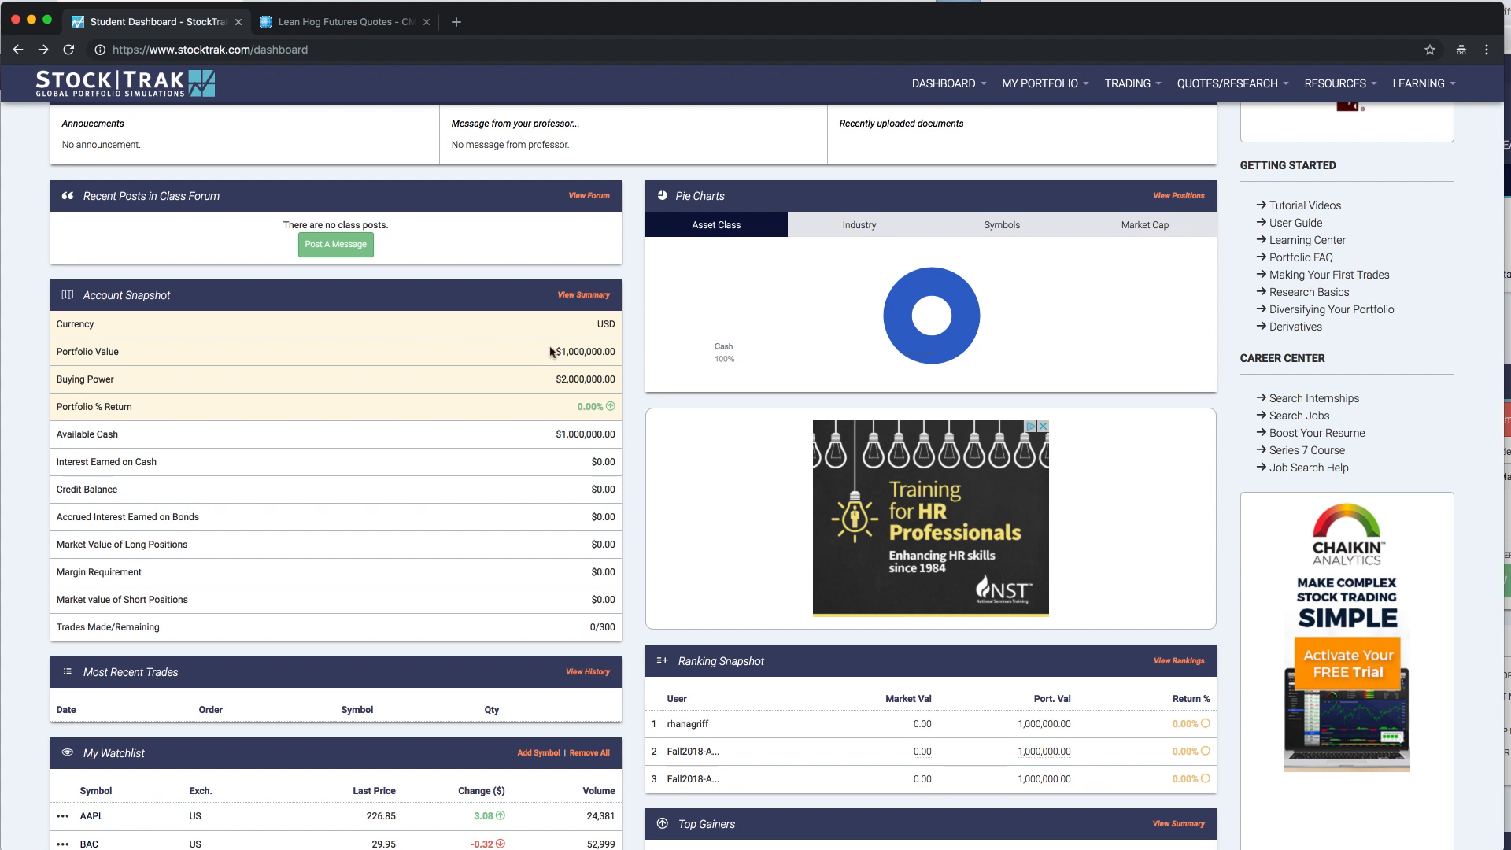
pyautogui.moveTo(558, 352); pyautogui.dragTo(611, 351)
pyautogui.moveTo(560, 379); pyautogui.dragTo(602, 378)
pyautogui.scroll(1, 602, 378)
pyautogui.moveTo(560, 443); pyautogui.dragTo(606, 443)
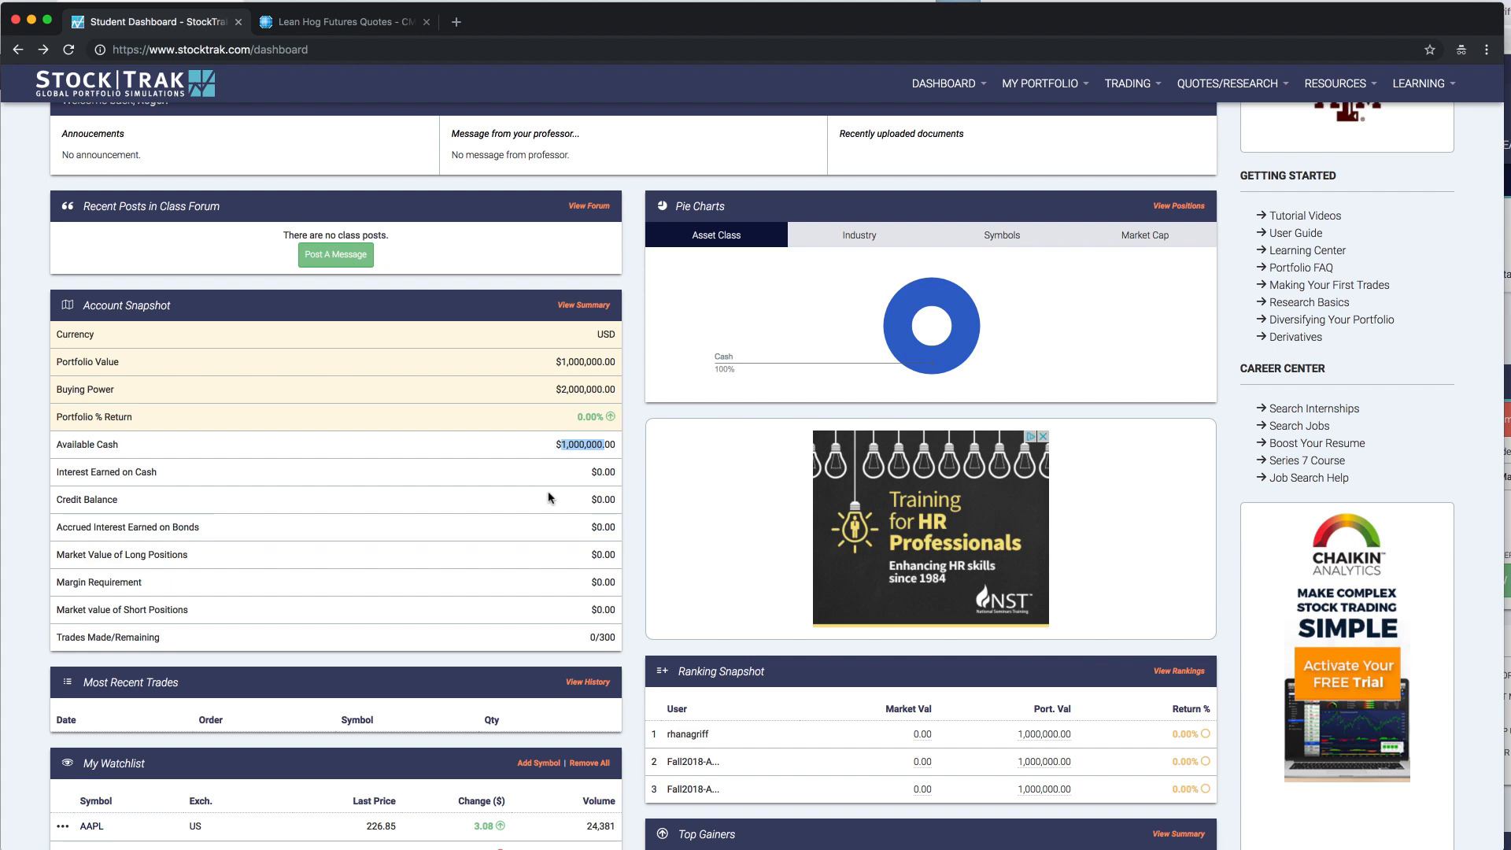
pyautogui.scroll(-1, 551, 496)
pyautogui.doubleClick(610, 628)
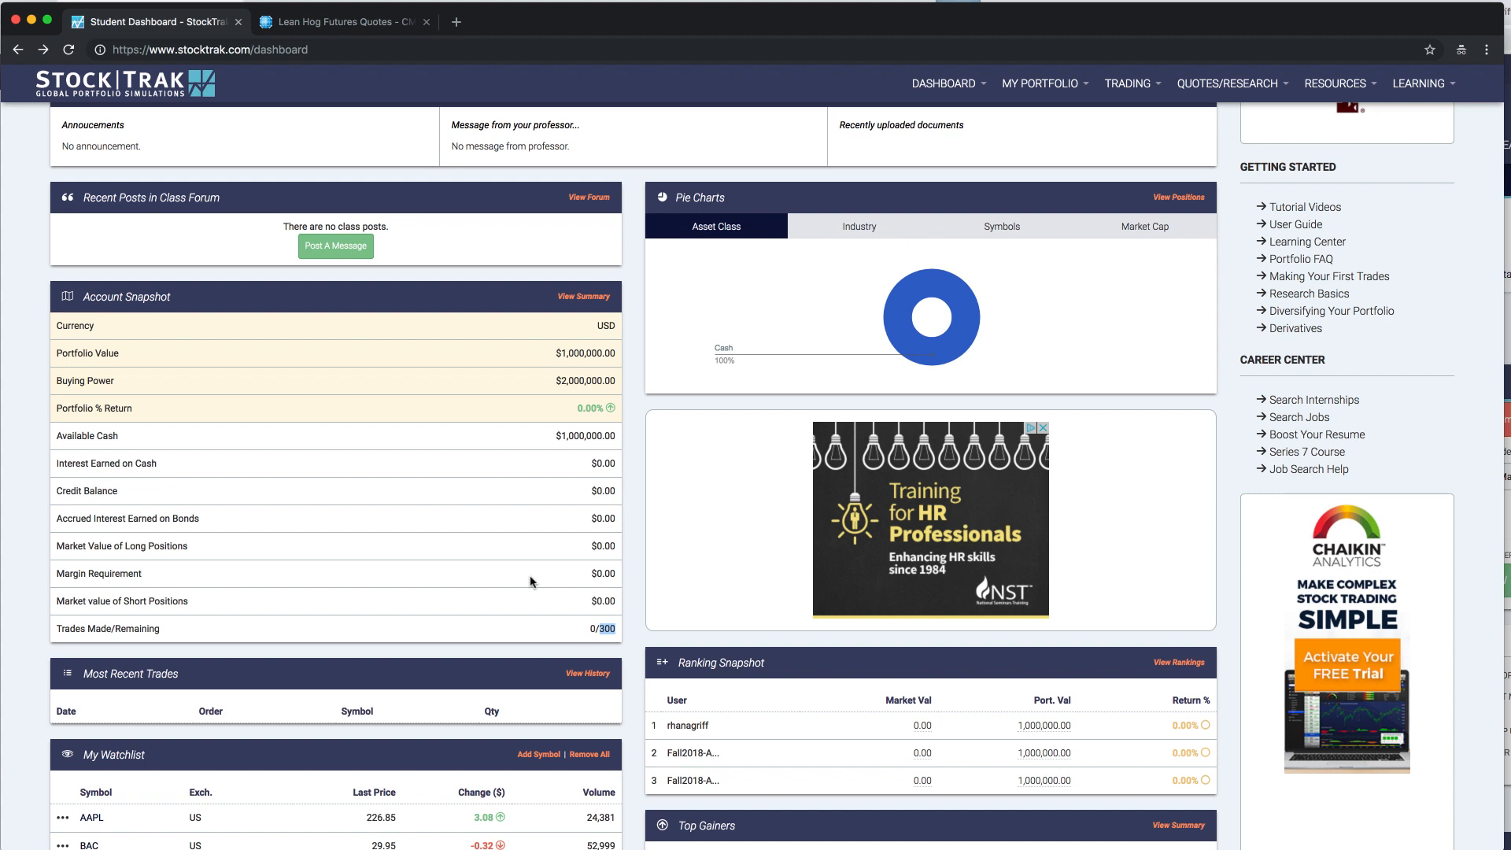
pyautogui.scroll(3, 530, 583)
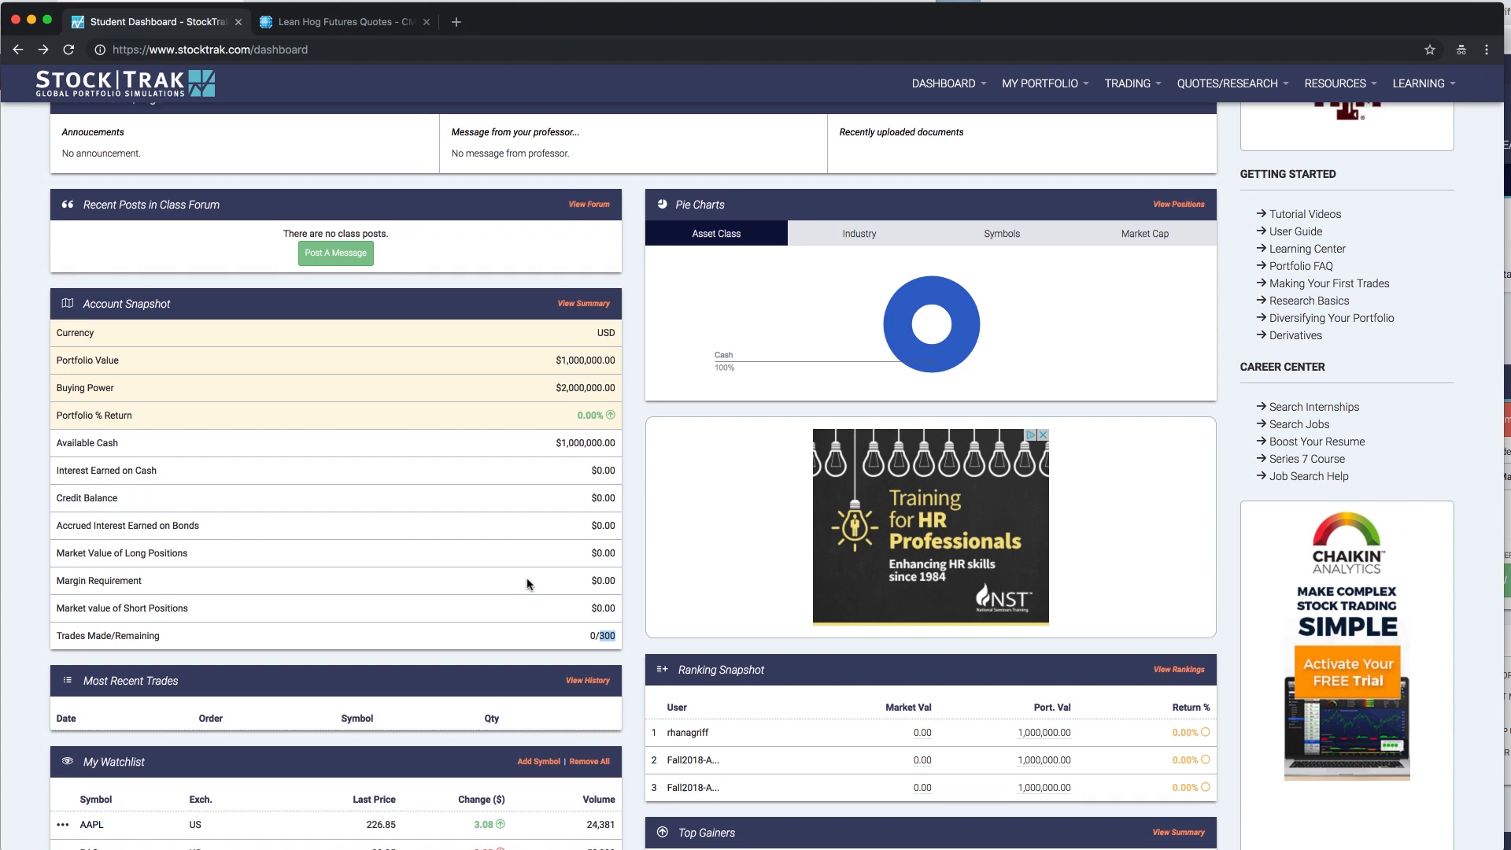
pyautogui.scroll(5, 528, 583)
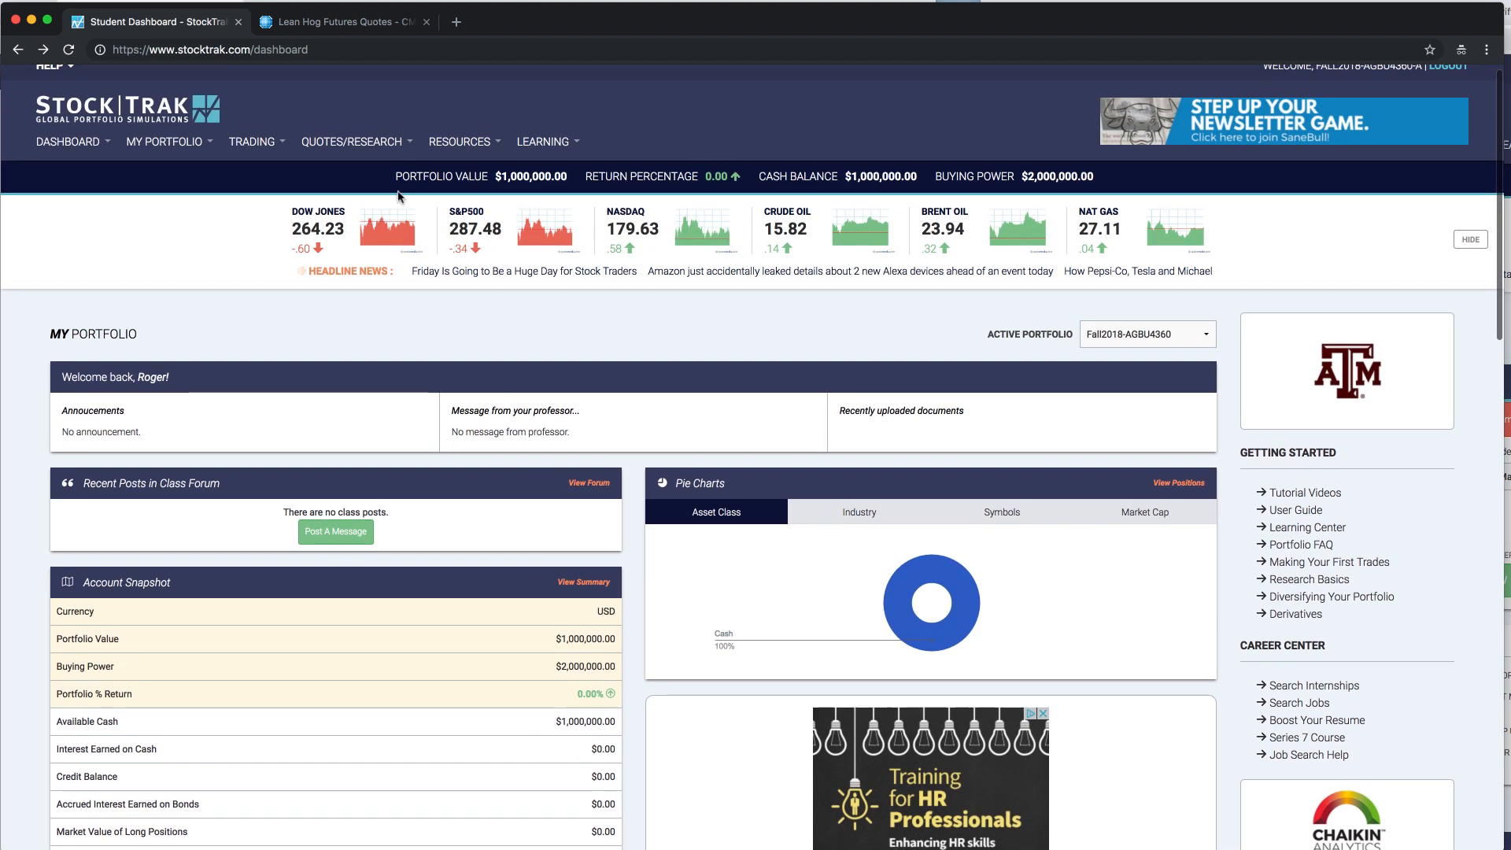
# - Open the futures trading page, consult the CME Group lean hog futures chart, and return to the trade form
pyautogui.click(252, 143)
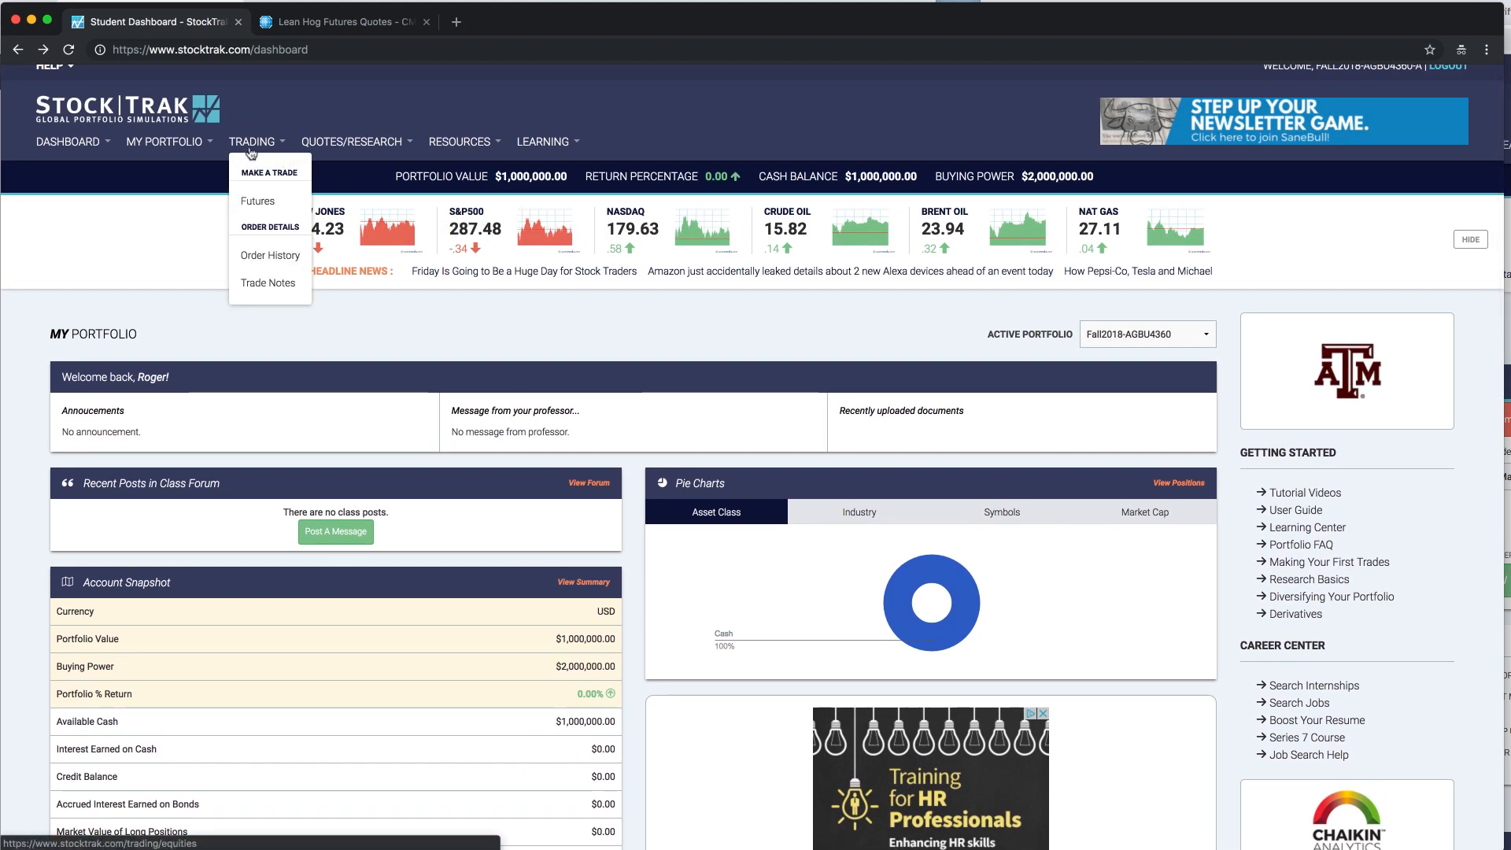
pyautogui.click(275, 203)
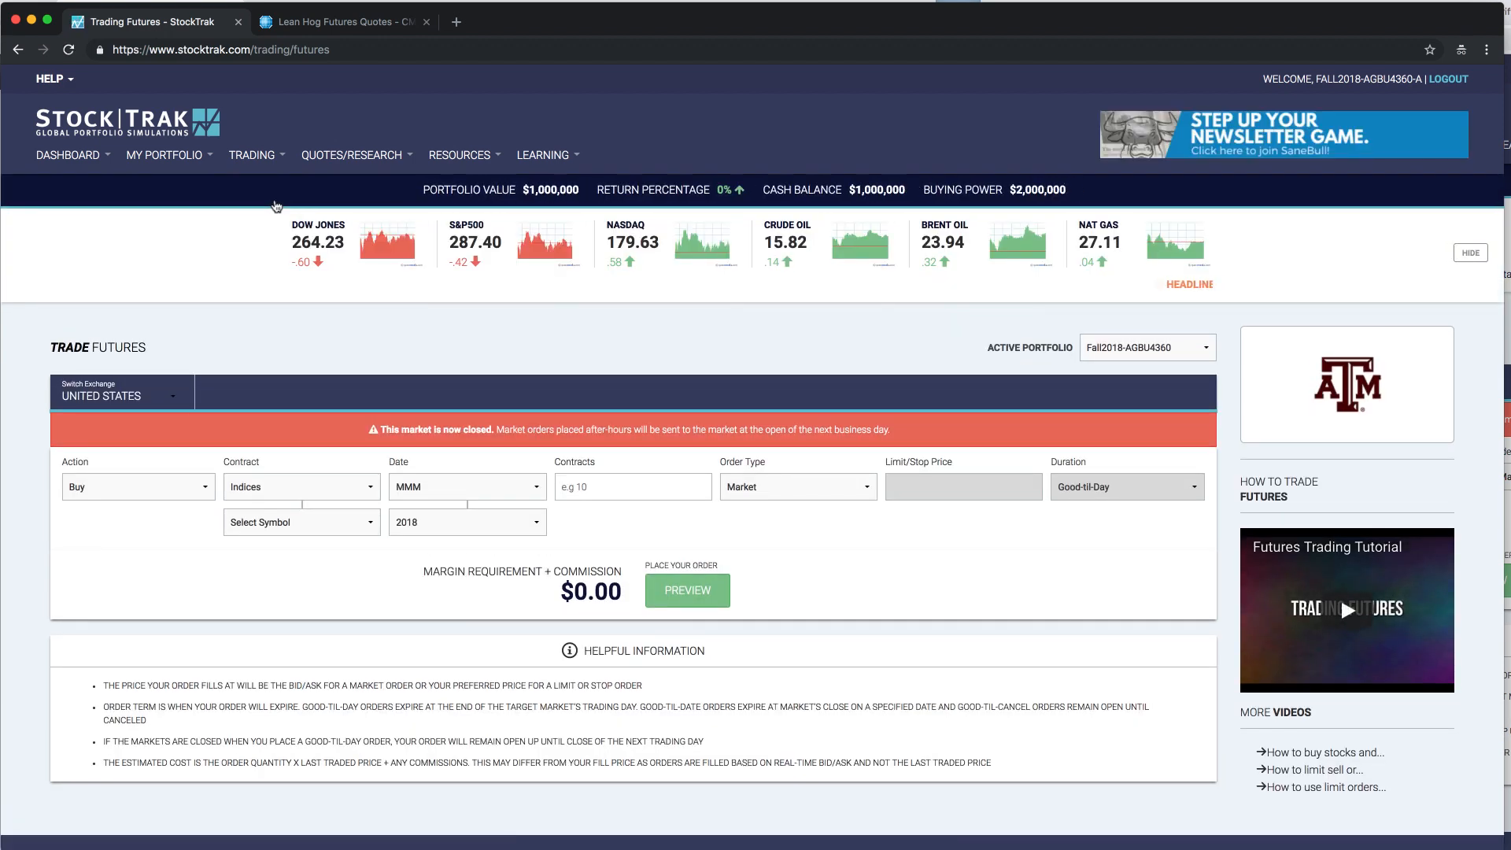
pyautogui.click(350, 24)
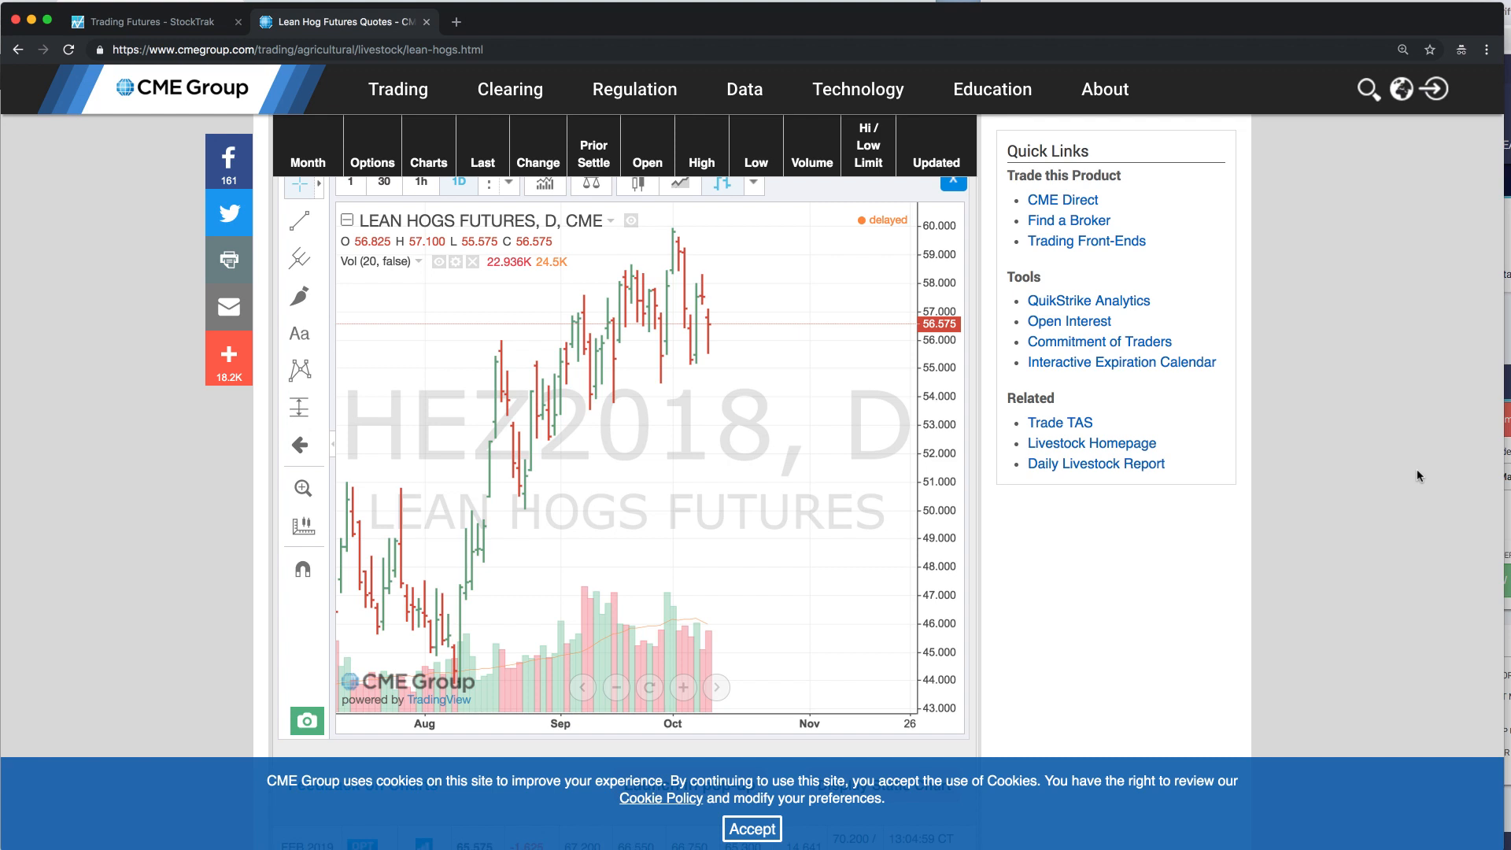
pyautogui.click(137, 24)
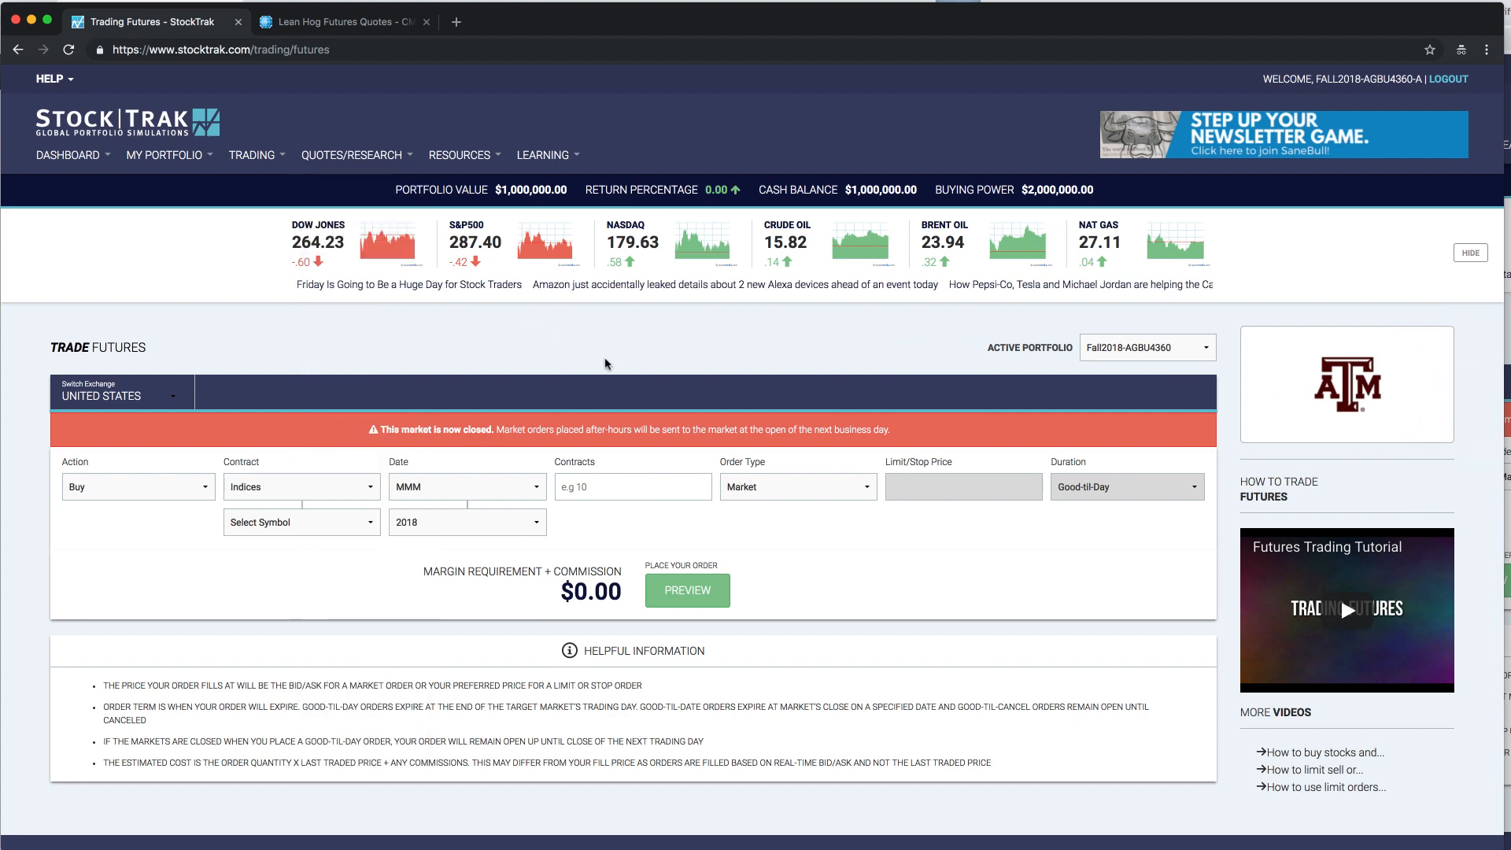
pyautogui.click(444, 162)
pyautogui.moveTo(395, 156)
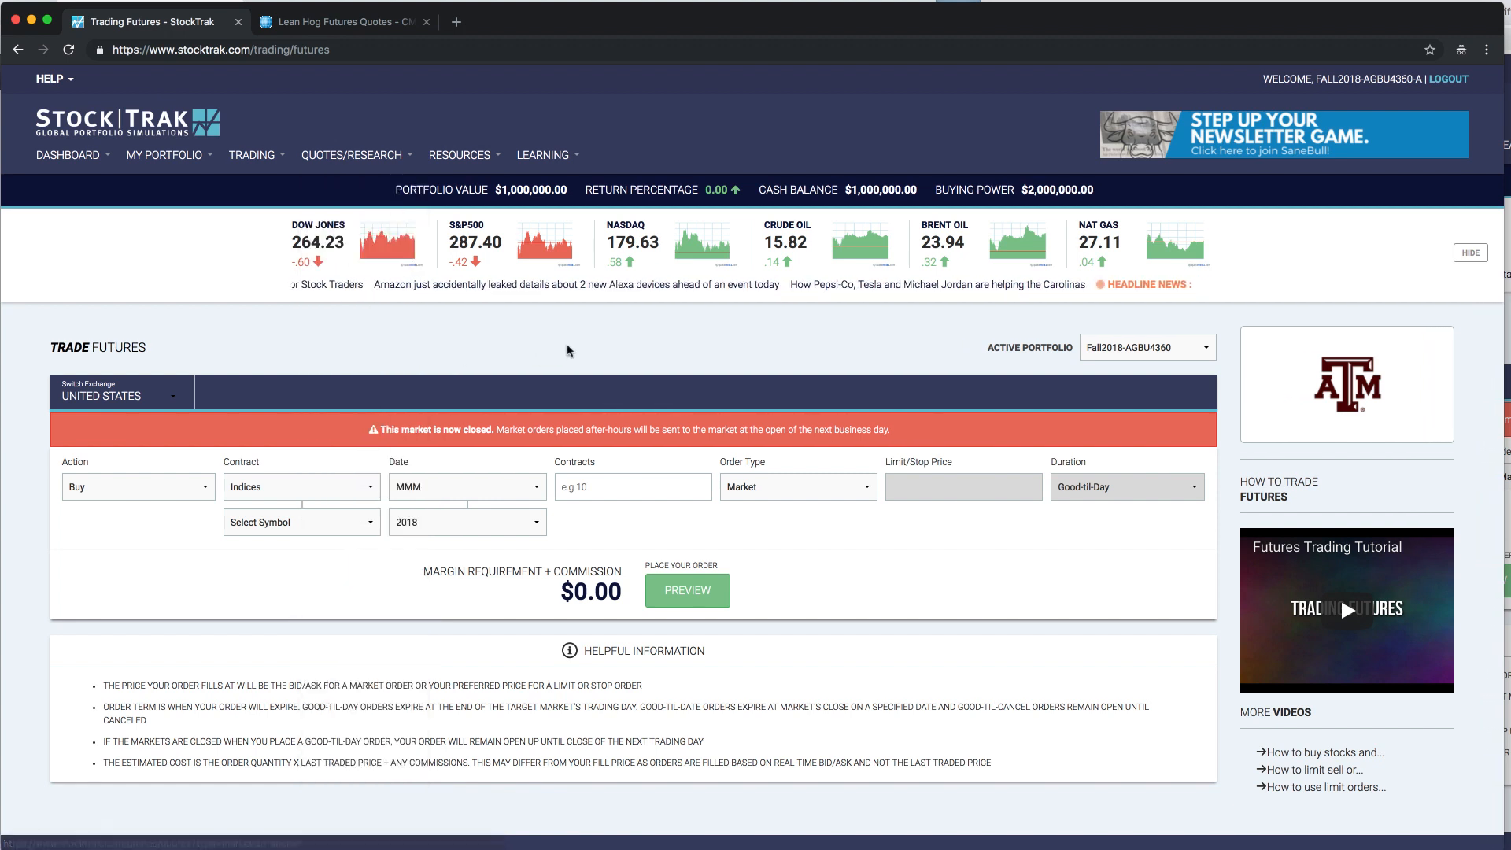
# - Set the order action to Short and the contract to Lean Hogs (Globex) in the Livestocks category
pyautogui.click(180, 493)
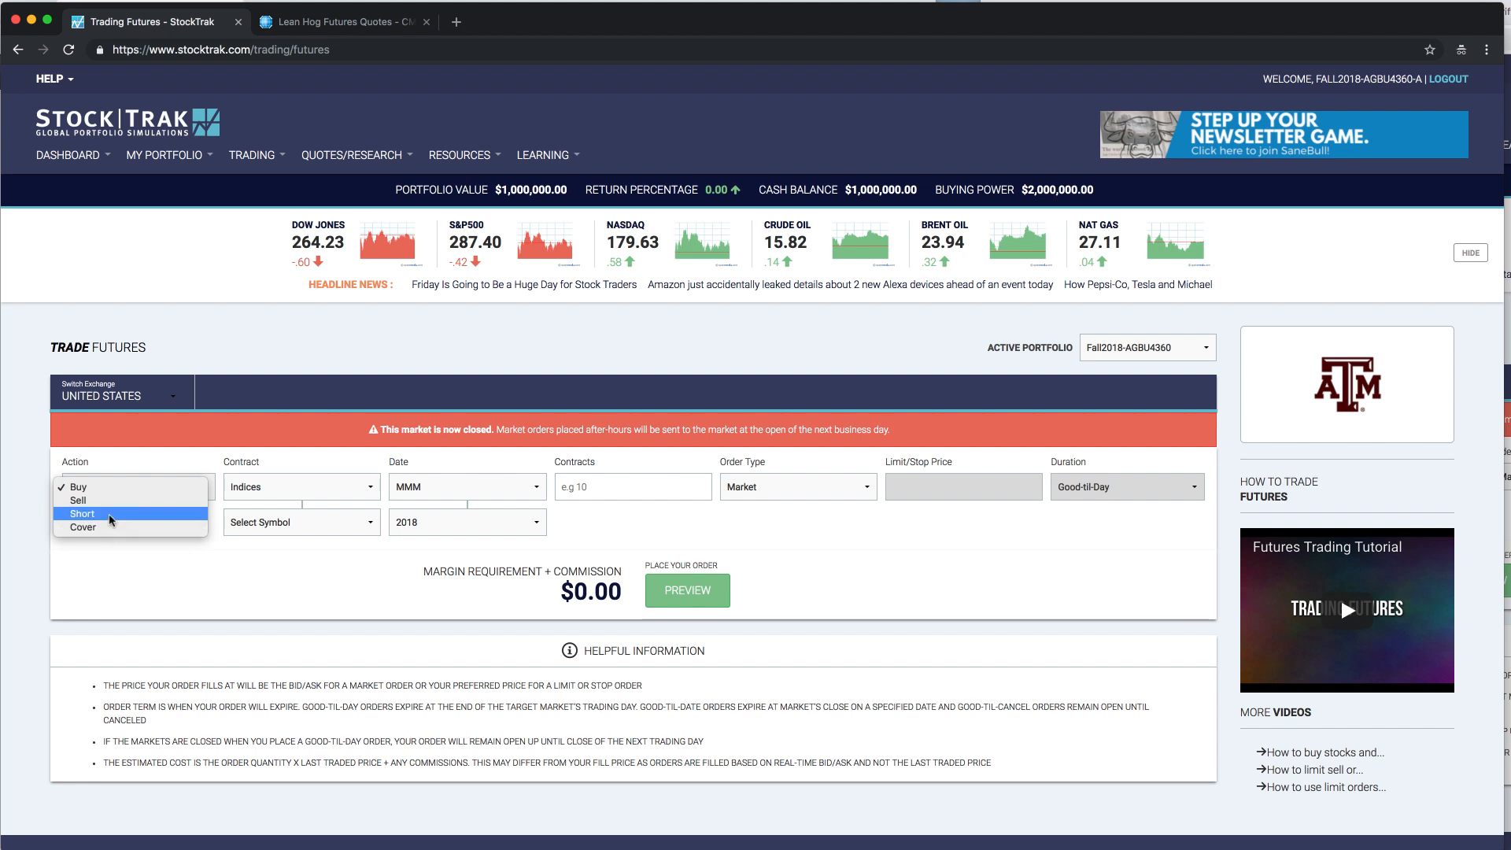
pyautogui.click(110, 516)
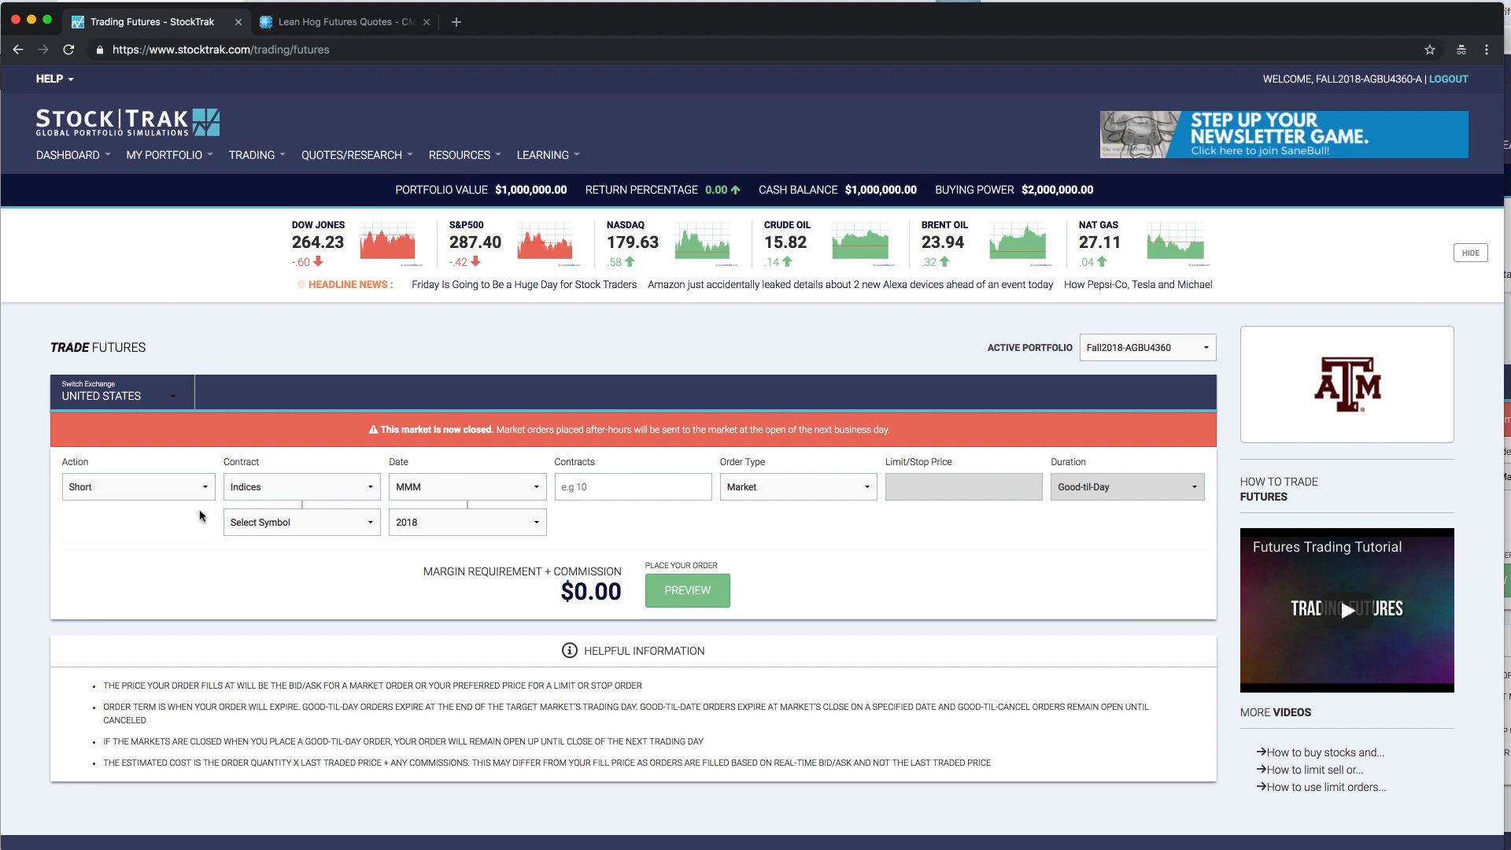
pyautogui.click(299, 487)
pyautogui.click(283, 582)
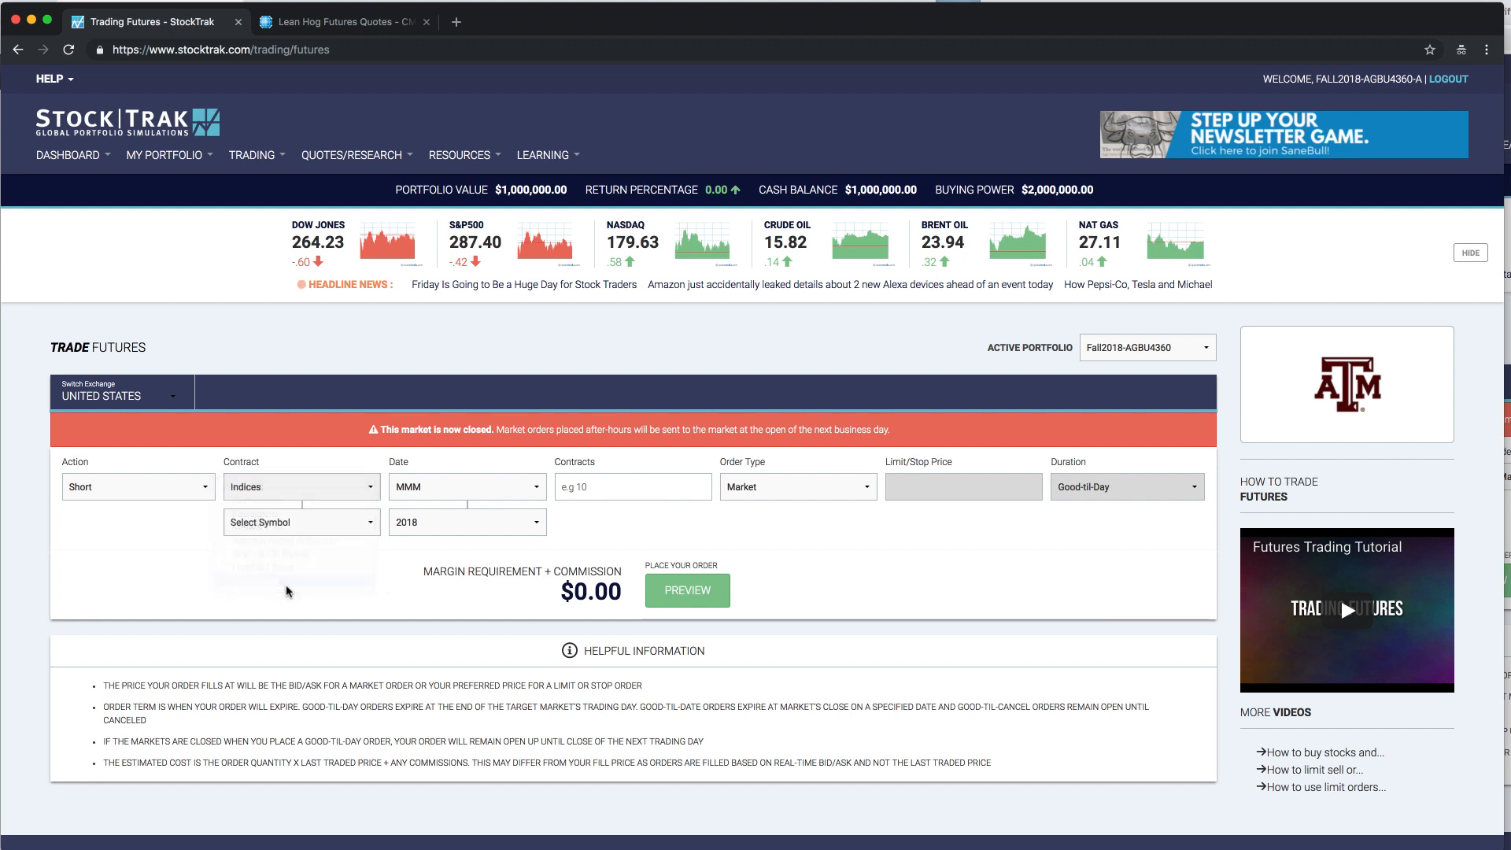
pyautogui.click(280, 523)
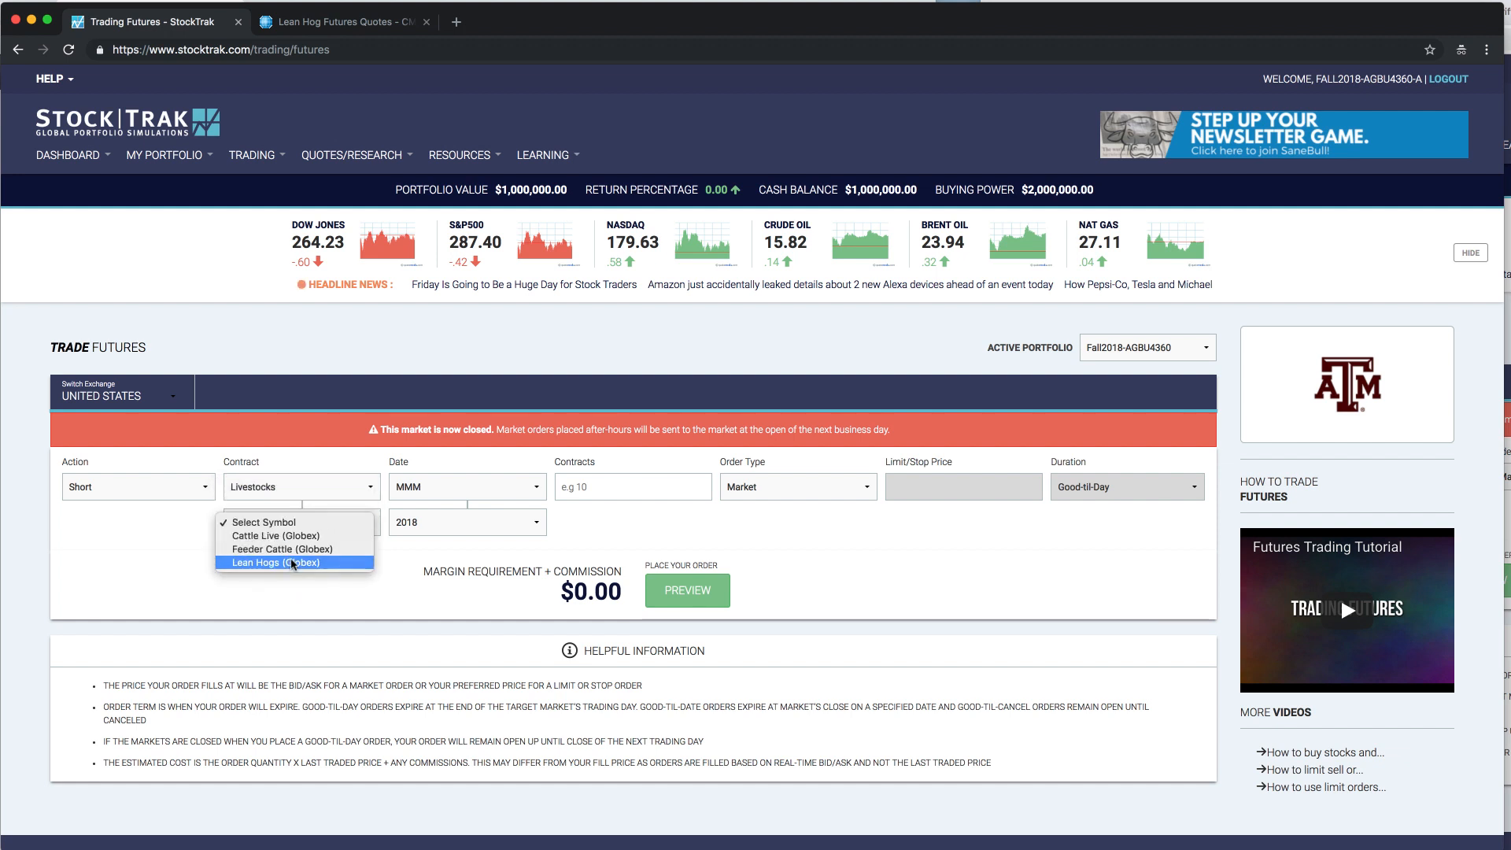
pyautogui.click(290, 563)
# - Set the contract month to Dec and the number of contracts to 2
pyautogui.click(502, 488)
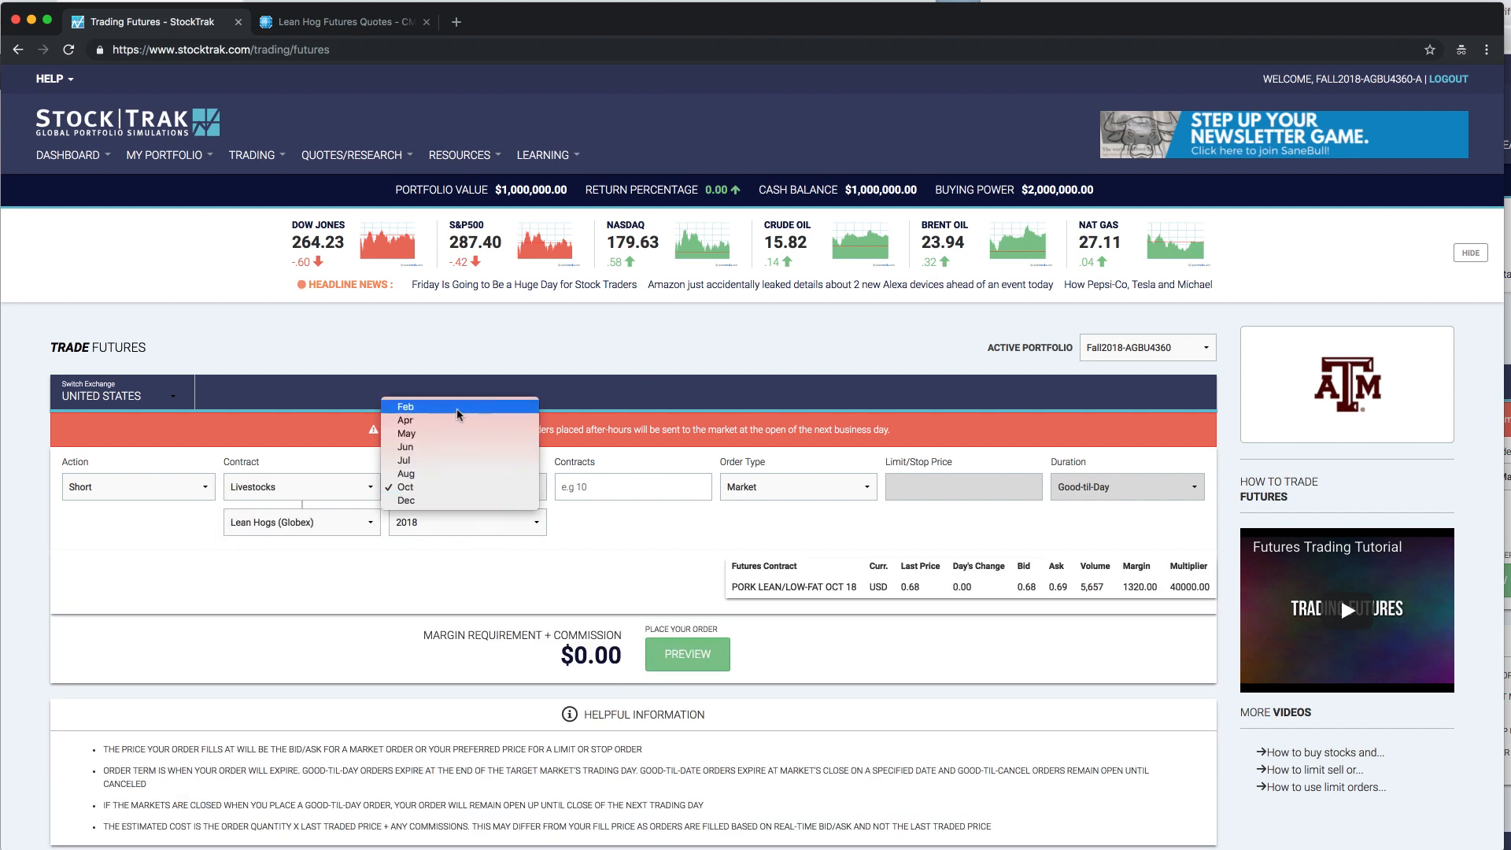
pyautogui.click(438, 501)
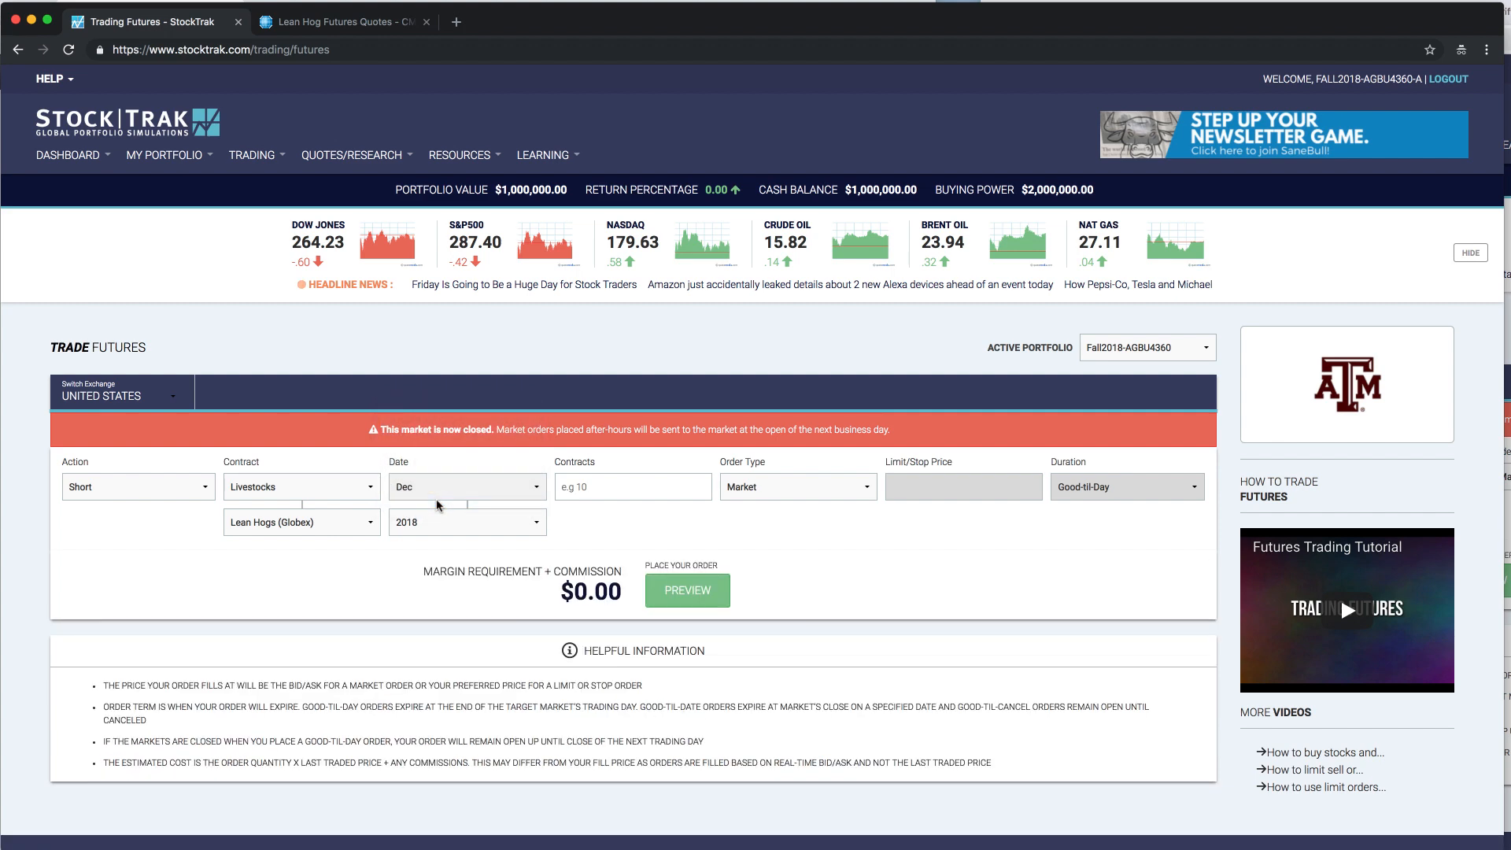
pyautogui.click(618, 491)
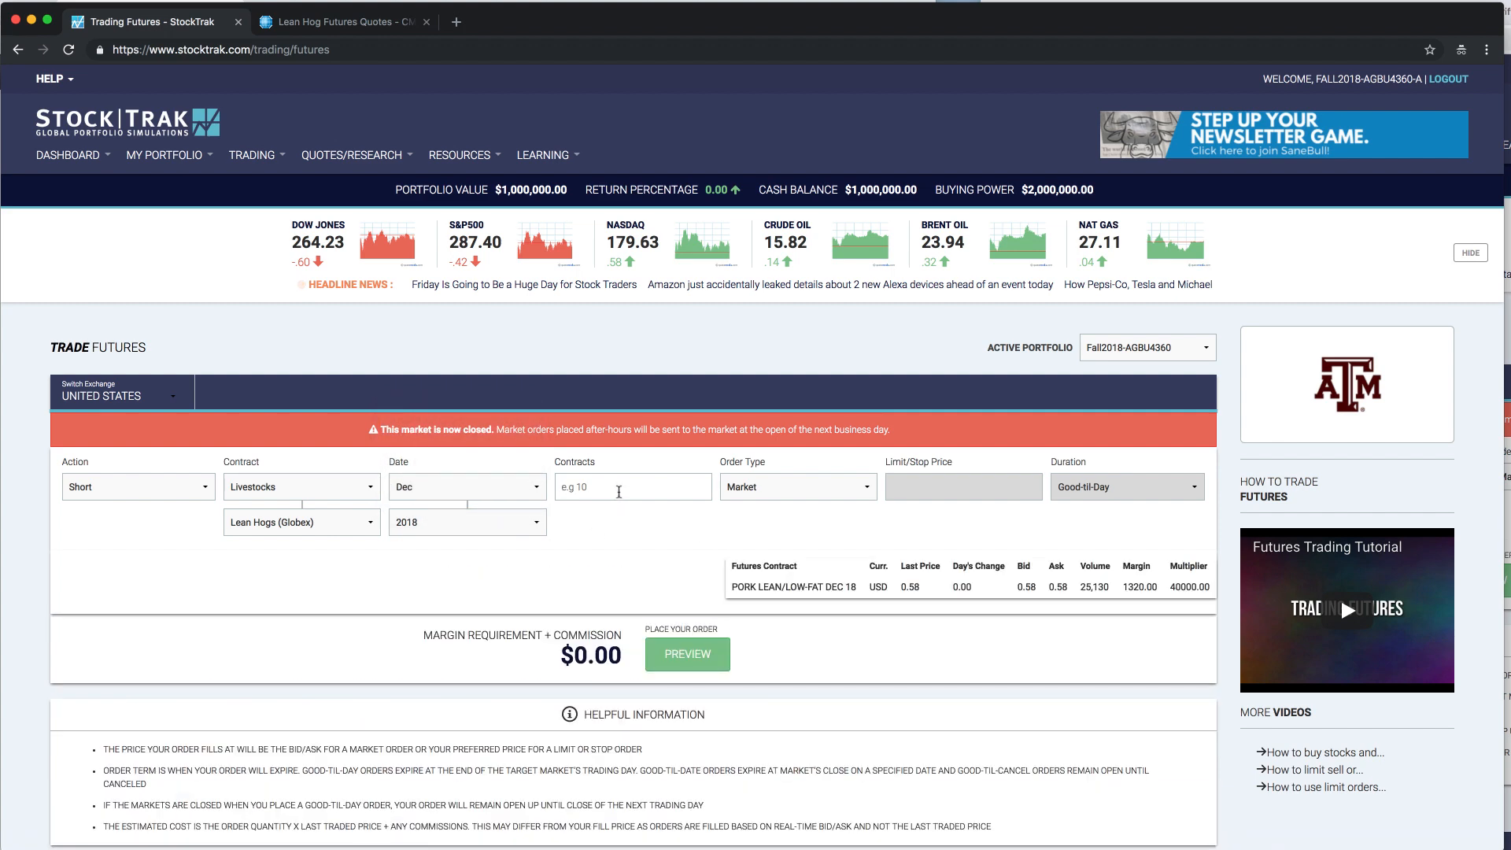
pyautogui.write('3')
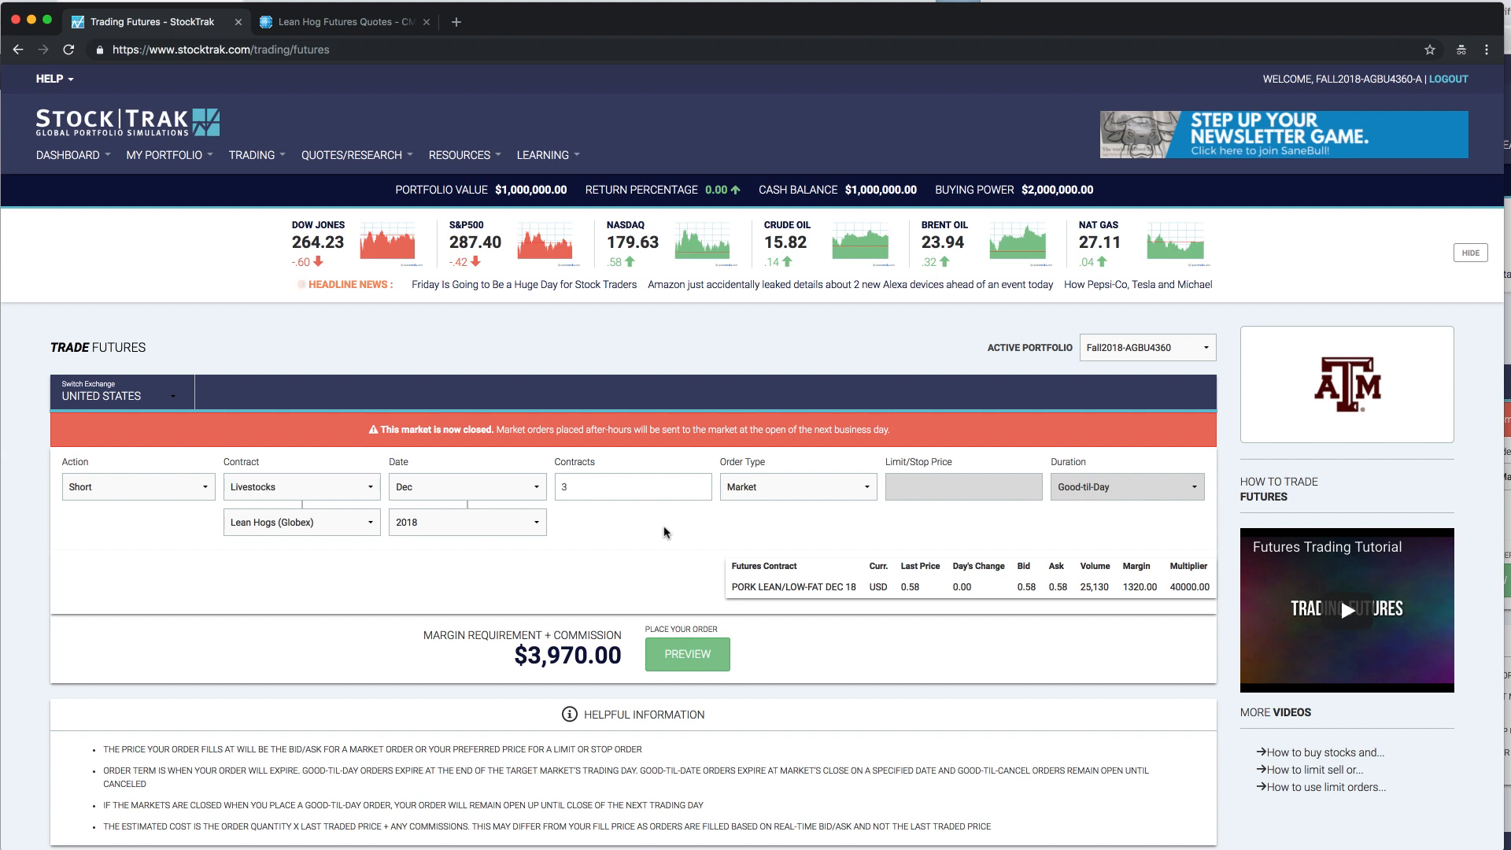
pyautogui.moveTo(609, 489); pyautogui.dragTo(555, 487)
pyautogui.write('2')
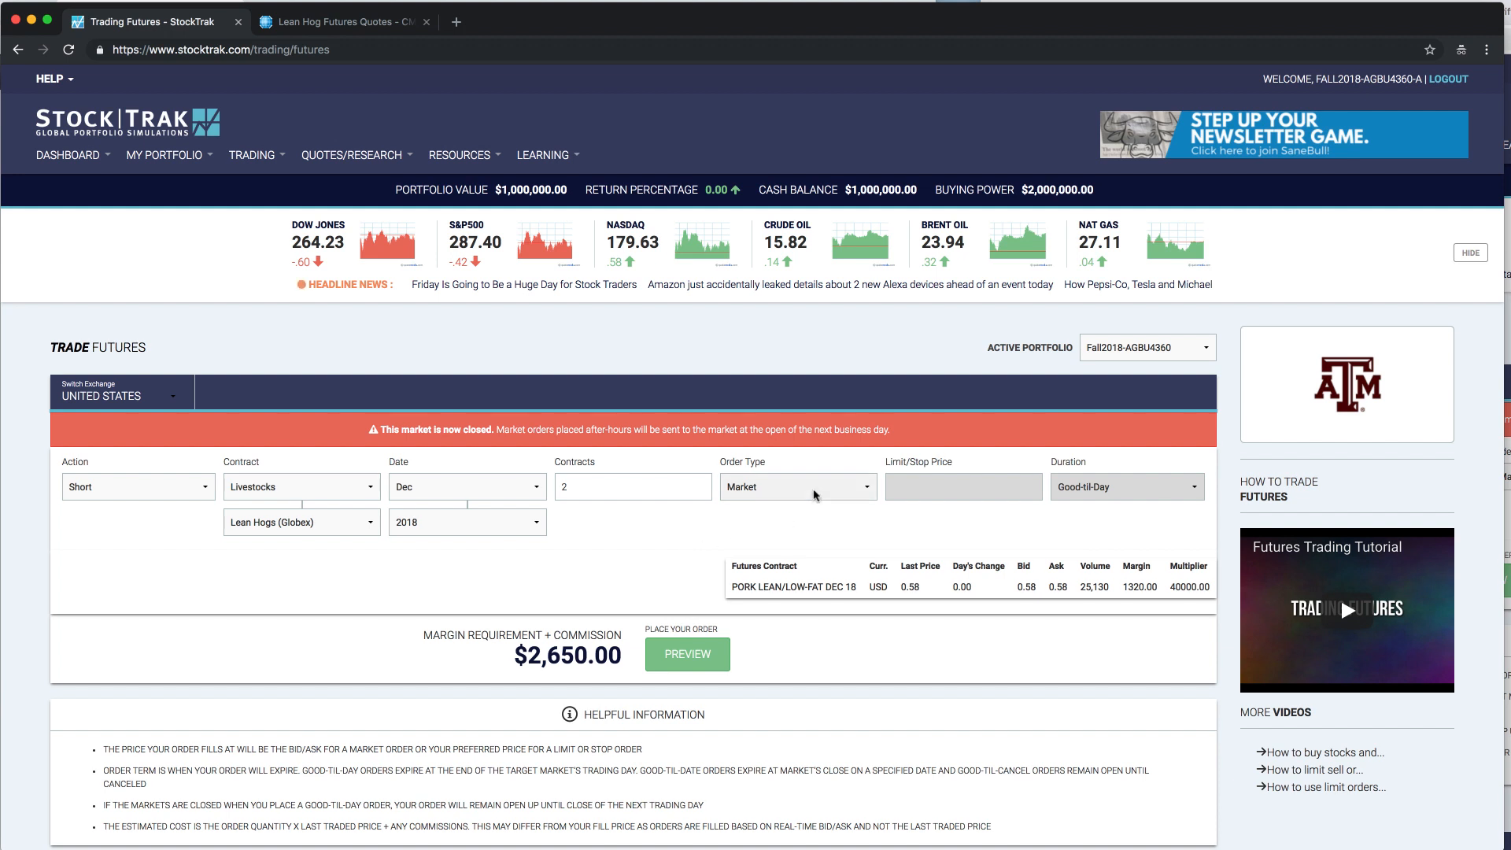
# - Review the available order types, keeping Market, and read the notice about market orders placed after hours
pyautogui.click(815, 494)
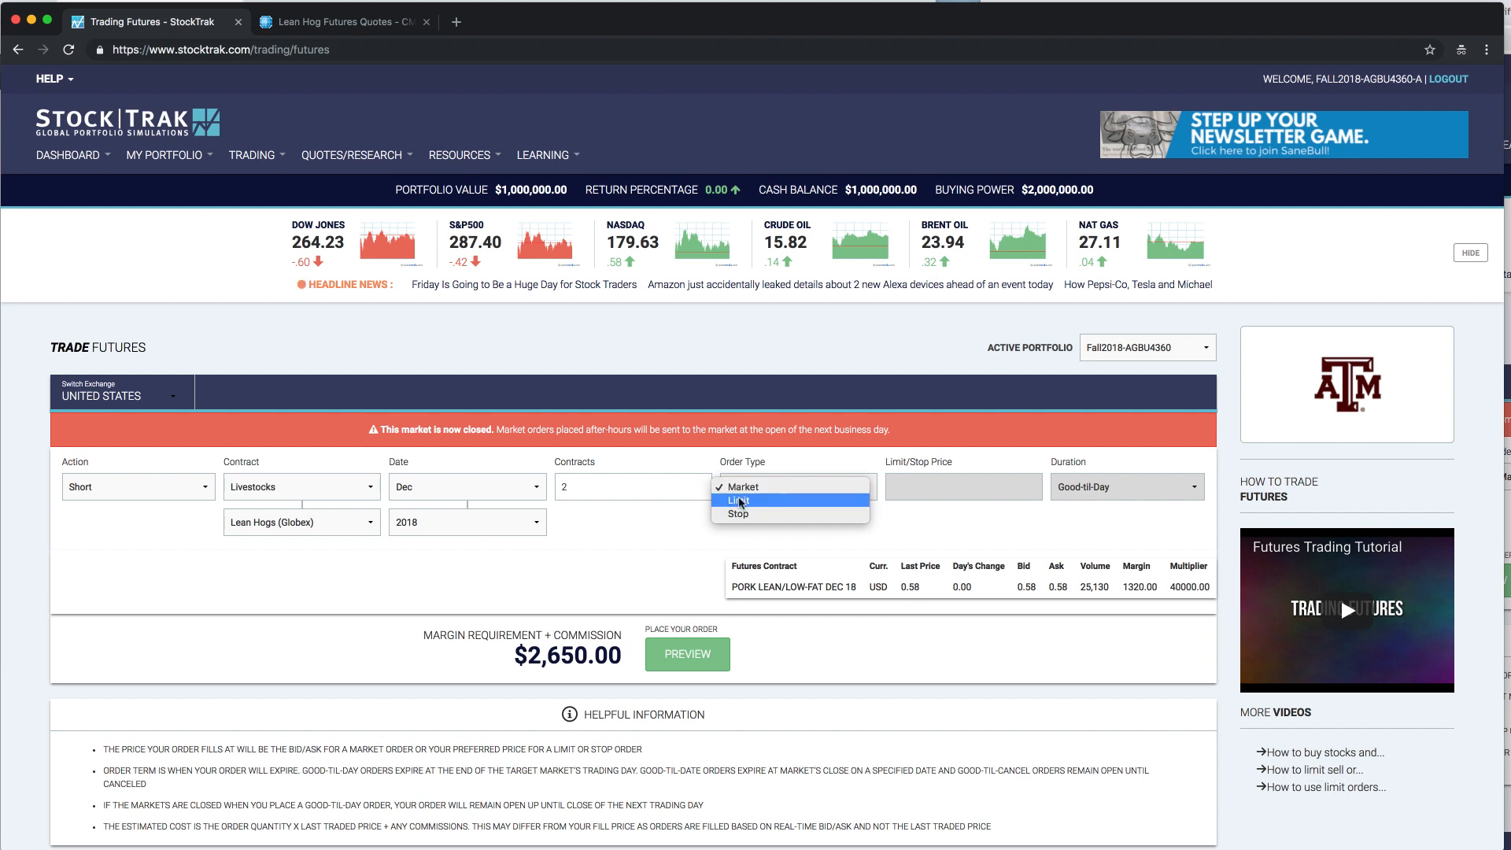
pyautogui.click(947, 494)
pyautogui.click(855, 489)
pyautogui.click(842, 488)
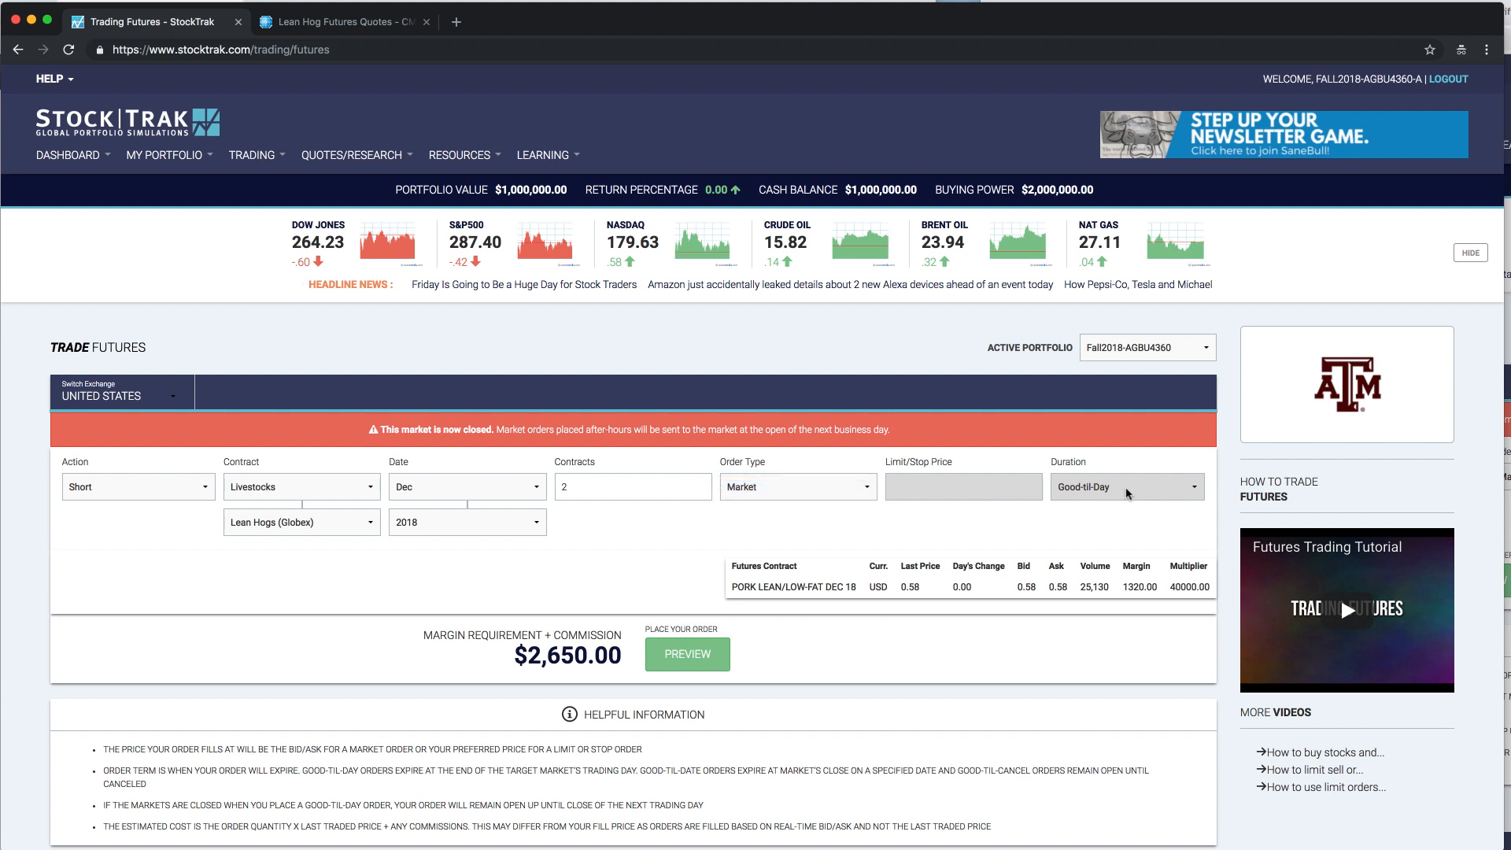
pyautogui.moveTo(849, 429); pyautogui.dragTo(379, 428)
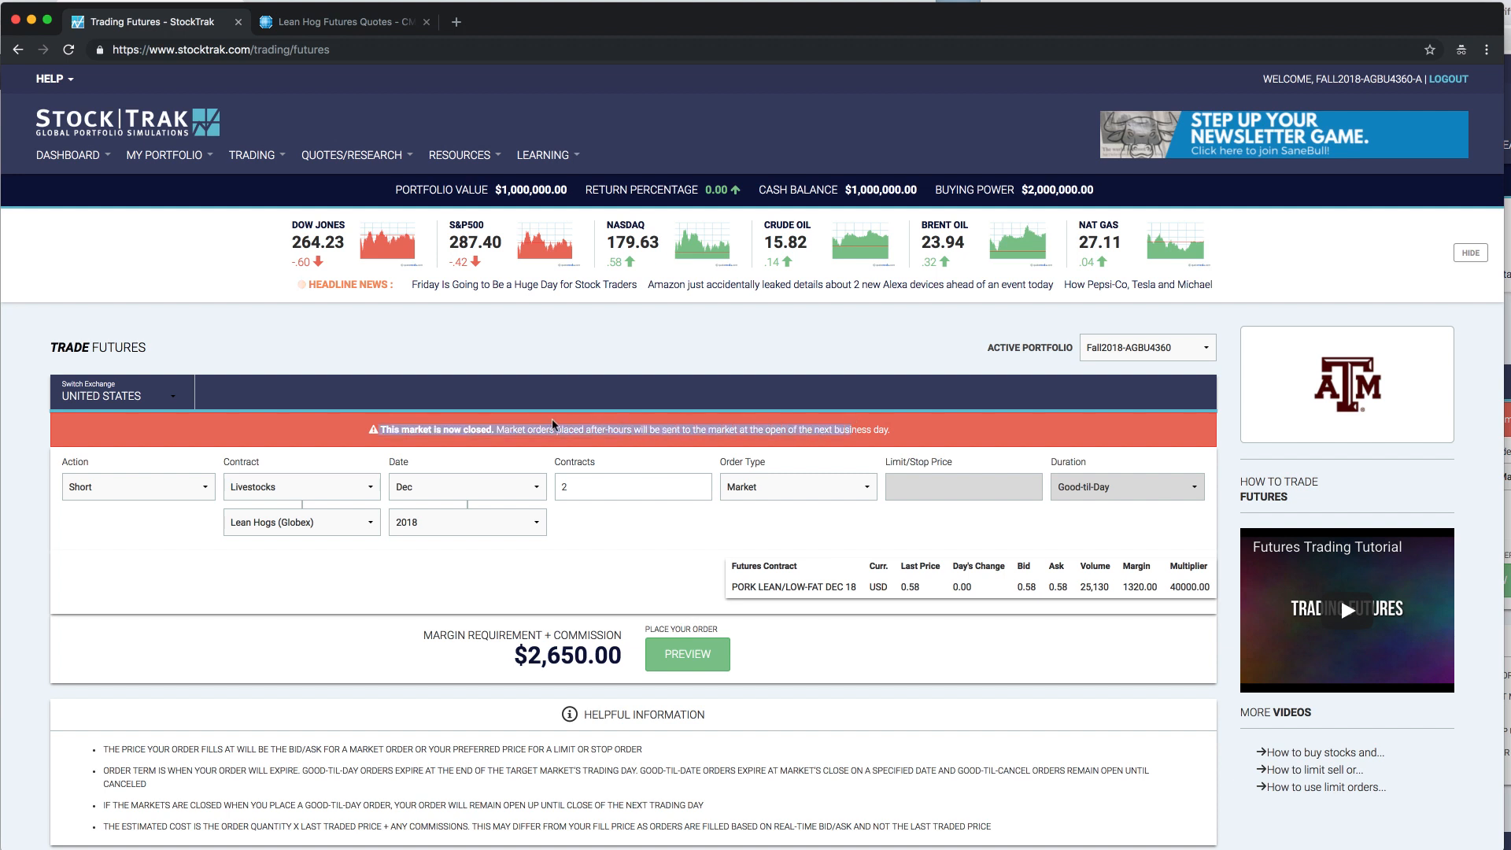
pyautogui.click(681, 552)
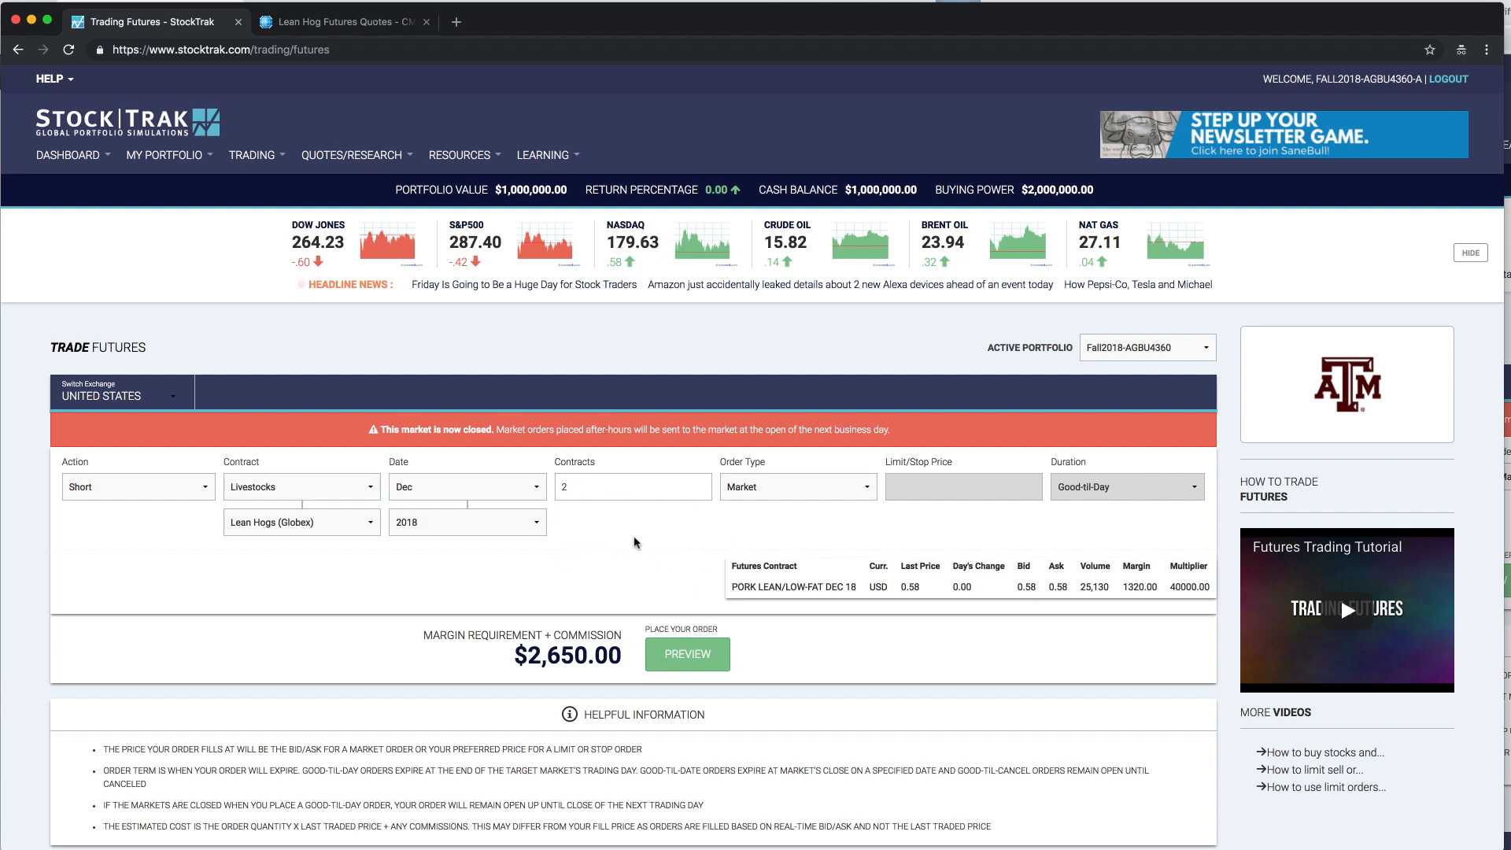
# - Preview the order and add the trade note "I wanted to just get started.....I think hogs is on the decline.....here is why"
pyautogui.scroll(-1, 692, 655)
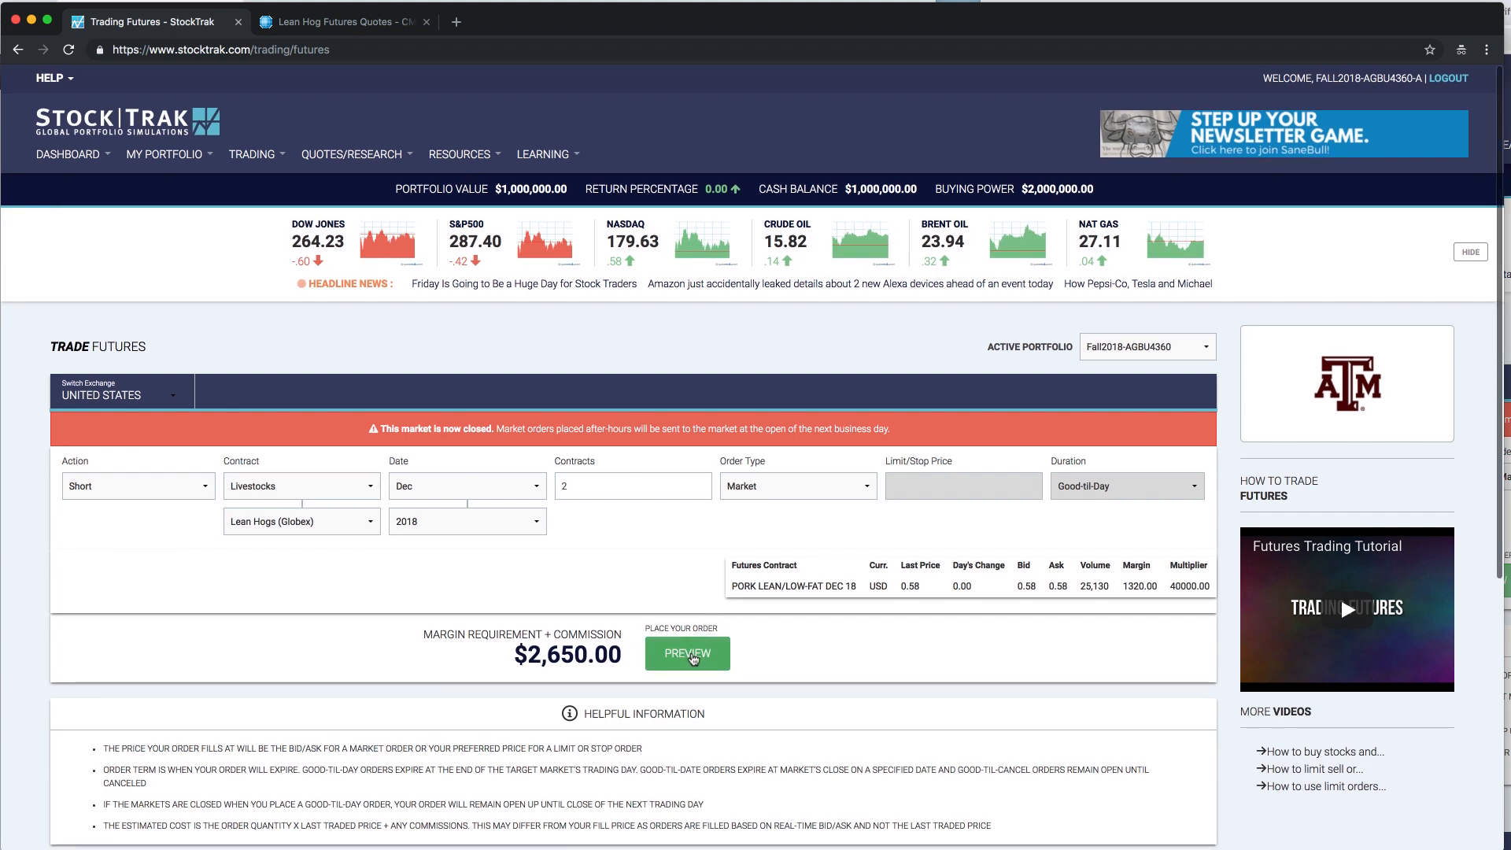
pyautogui.click(686, 653)
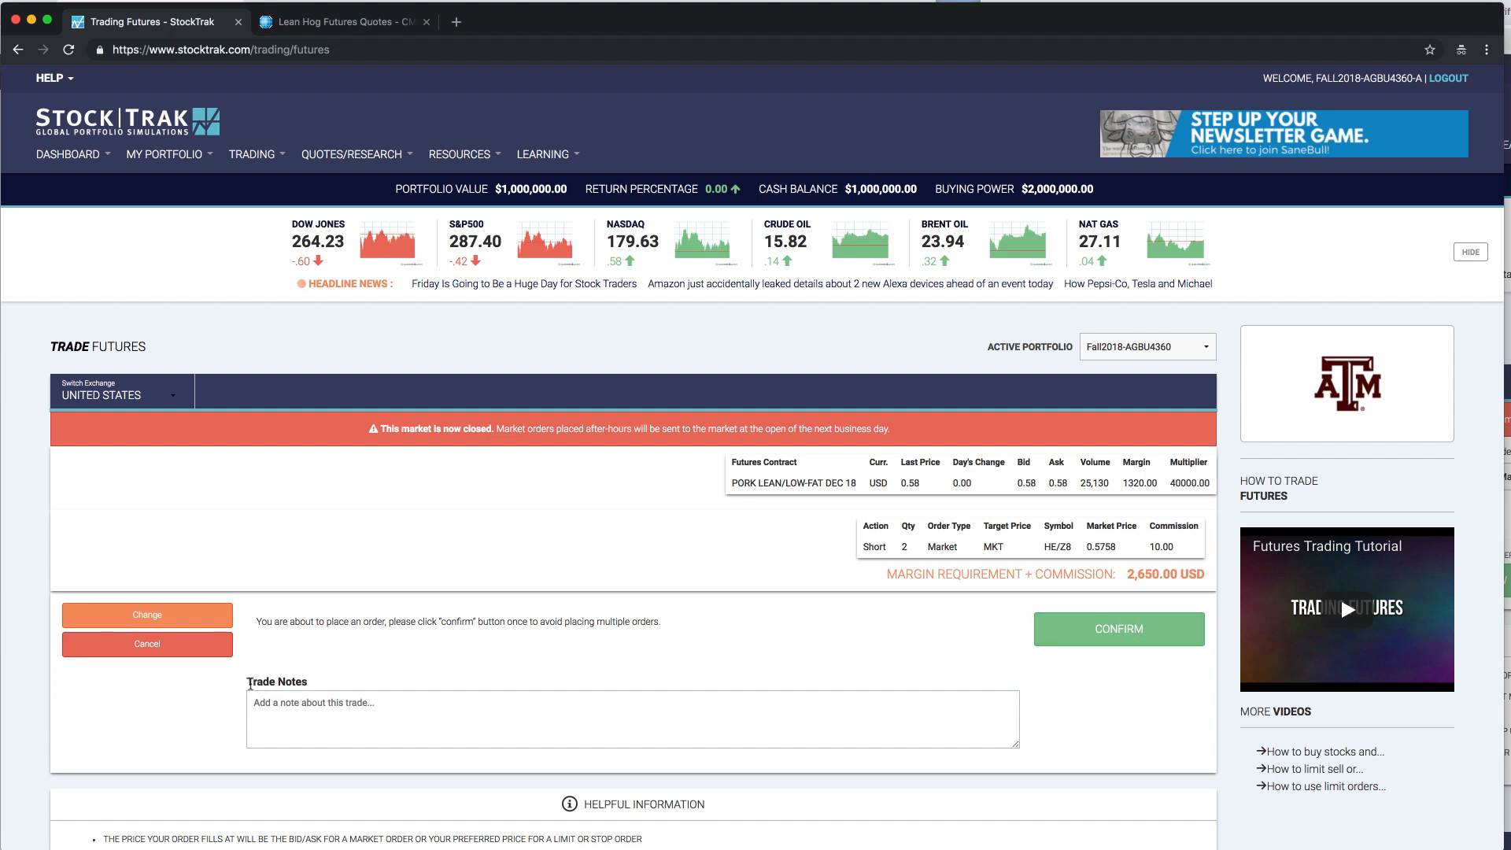
pyautogui.moveTo(249, 683); pyautogui.dragTo(342, 683)
pyautogui.click(374, 709)
pyautogui.write('I wanted to j')
pyautogui.write('ust get ')
pyautogui.write('st')
pyautogui.write(' get started.')
pyautogui.write('....I think hogs is')
pyautogui.write(' on the de')
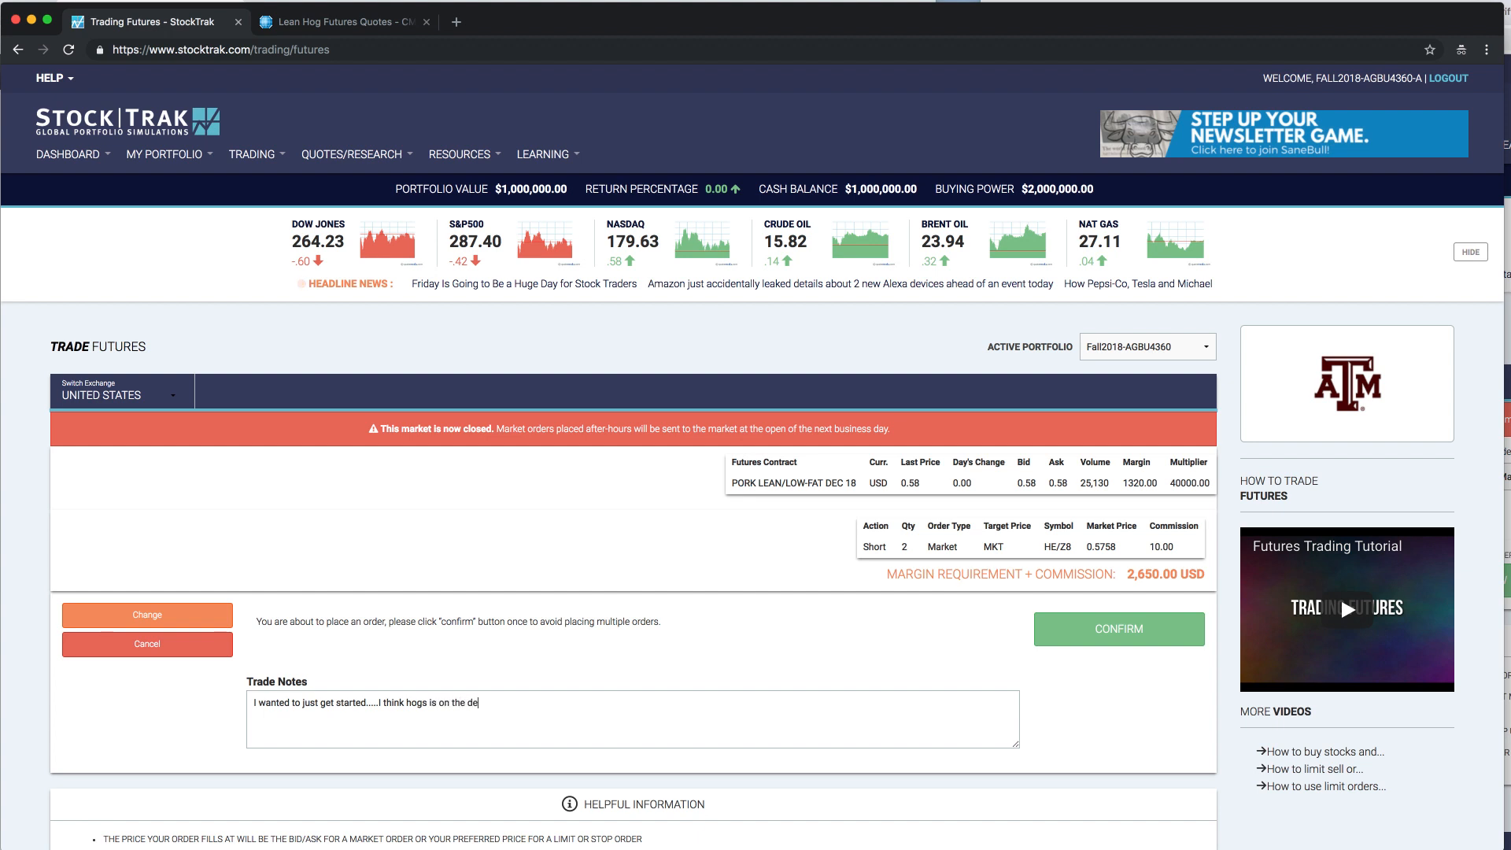
pyautogui.write('cline.....here is why.....')
# - Confirm the lean hogs short order and check the number of contracts in the order confirmation
pyautogui.click(1113, 639)
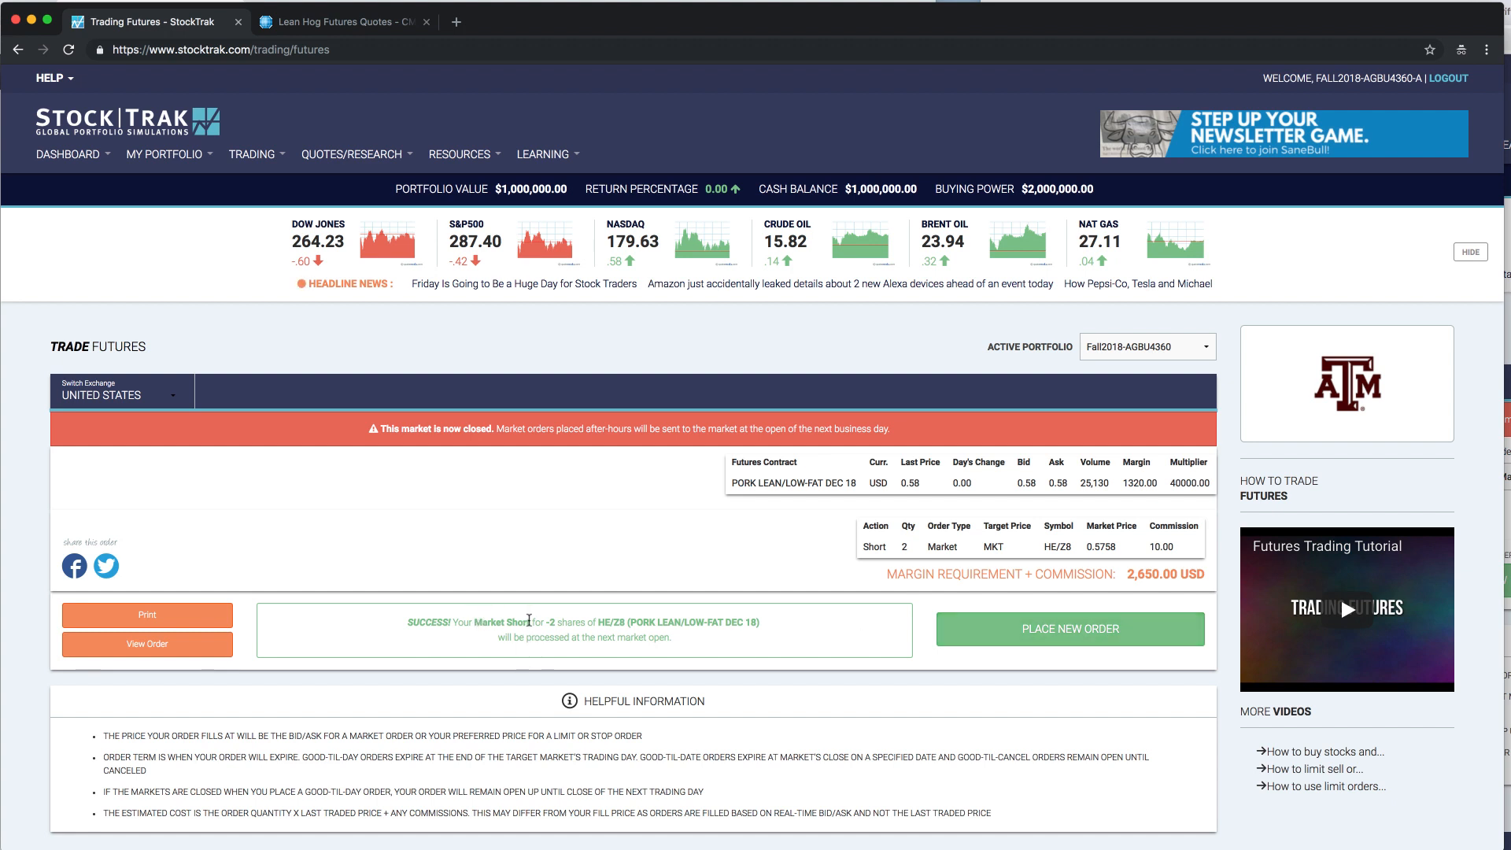
pyautogui.moveTo(546, 622); pyautogui.dragTo(587, 621)
pyautogui.click(648, 626)
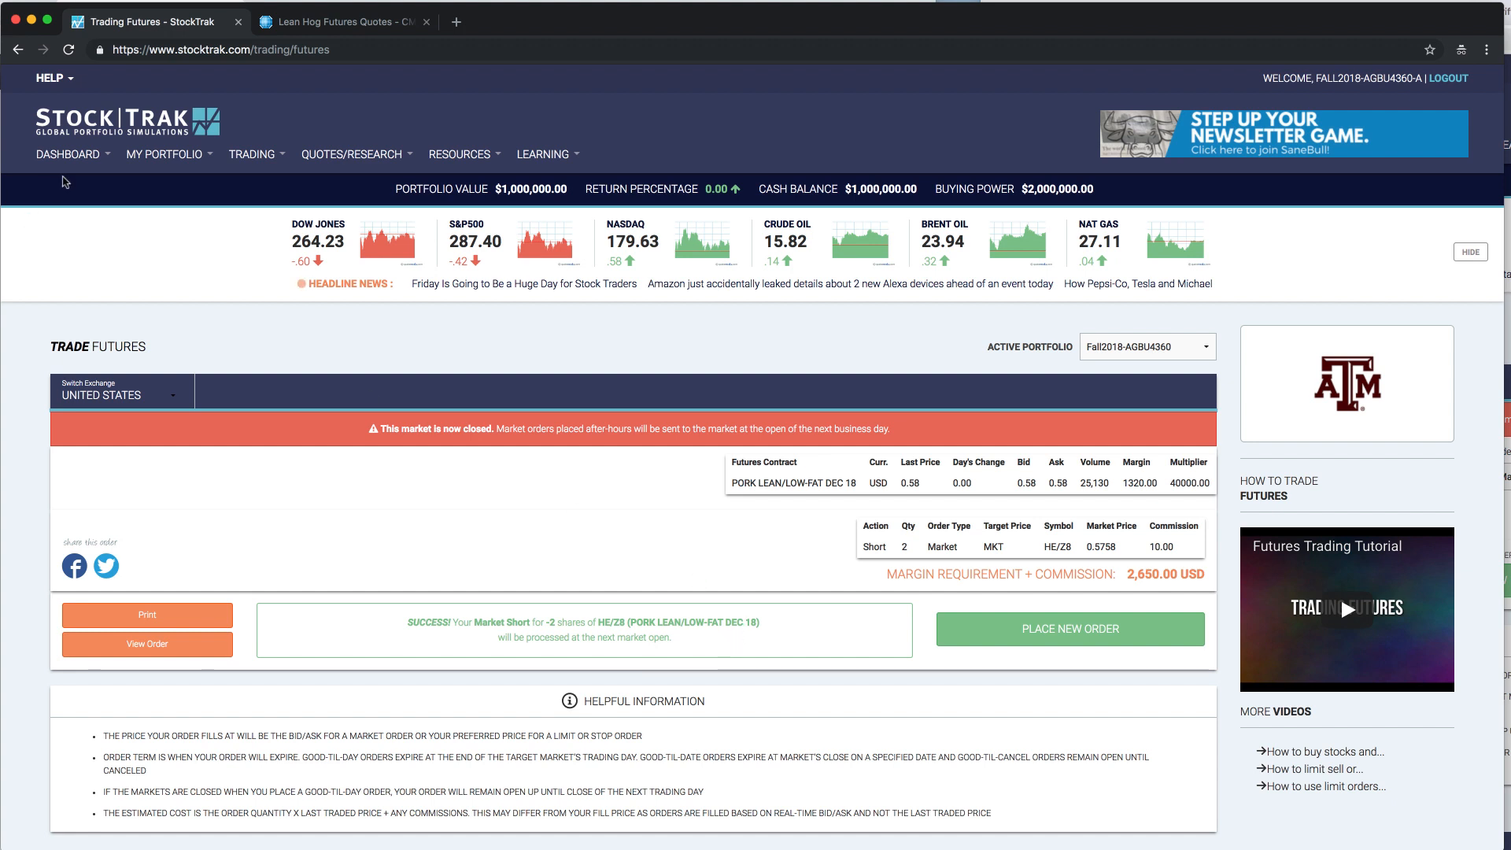
# - Return to the student dashboard and review the account snapshot, recent trades, watchlist and ranking sections
pyautogui.moveTo(79, 157)
pyautogui.click(82, 185)
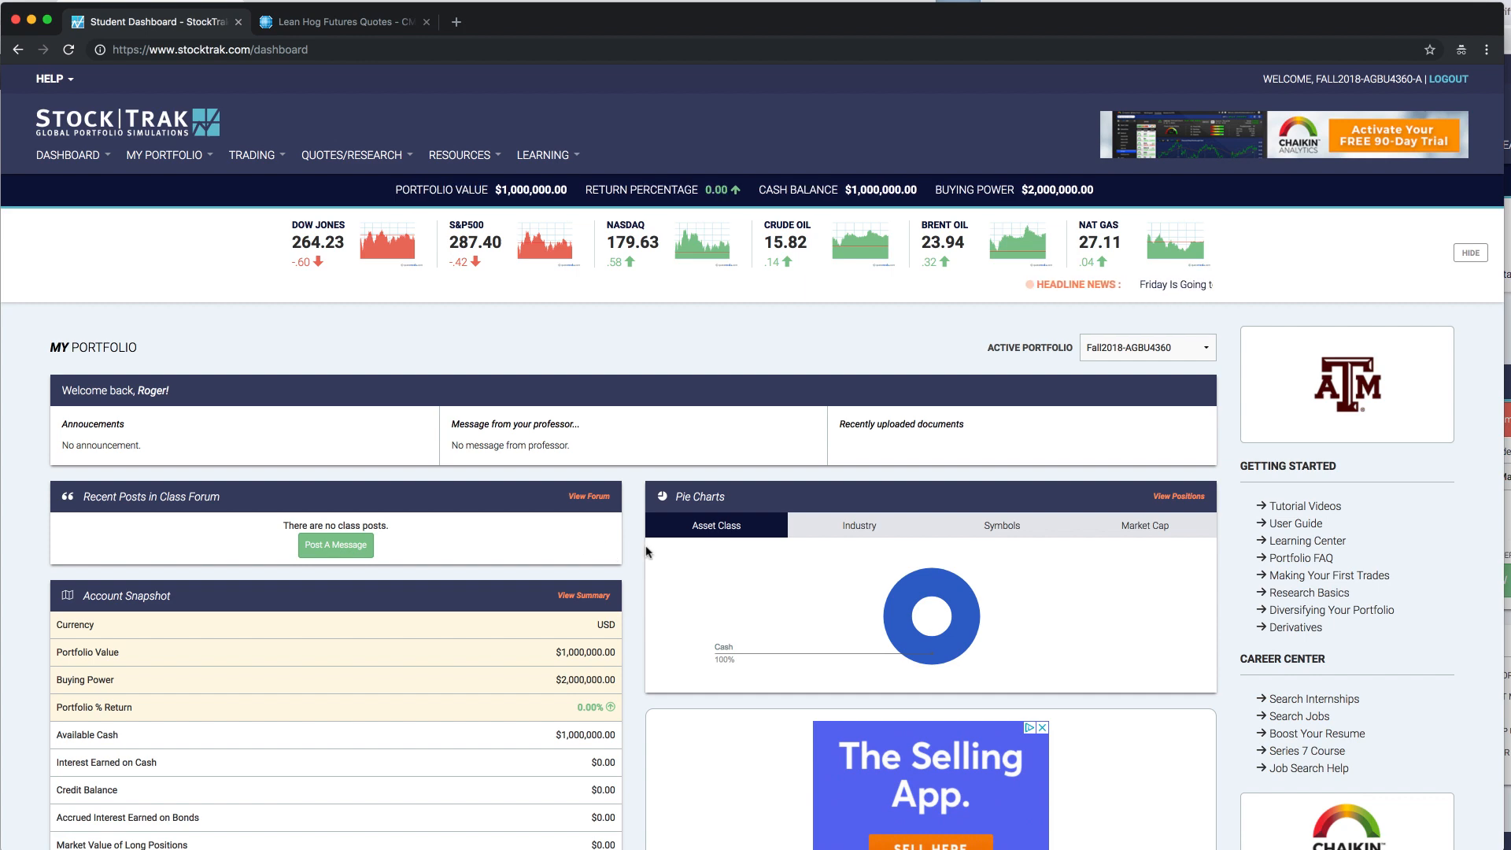
pyautogui.scroll(-1, 613, 549)
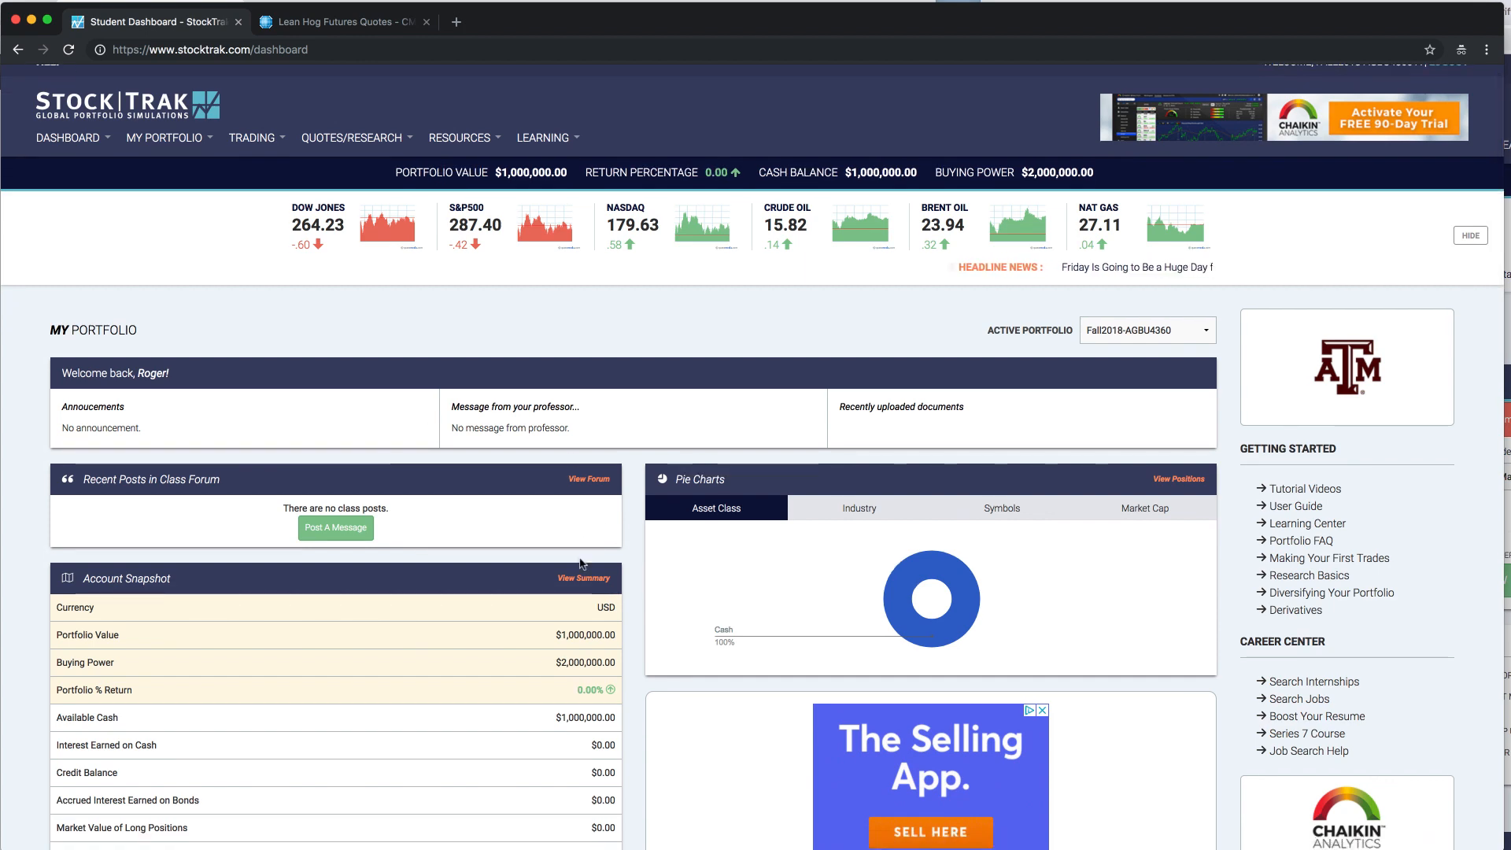
pyautogui.scroll(-3, 626, 554)
pyautogui.scroll(-2, 637, 565)
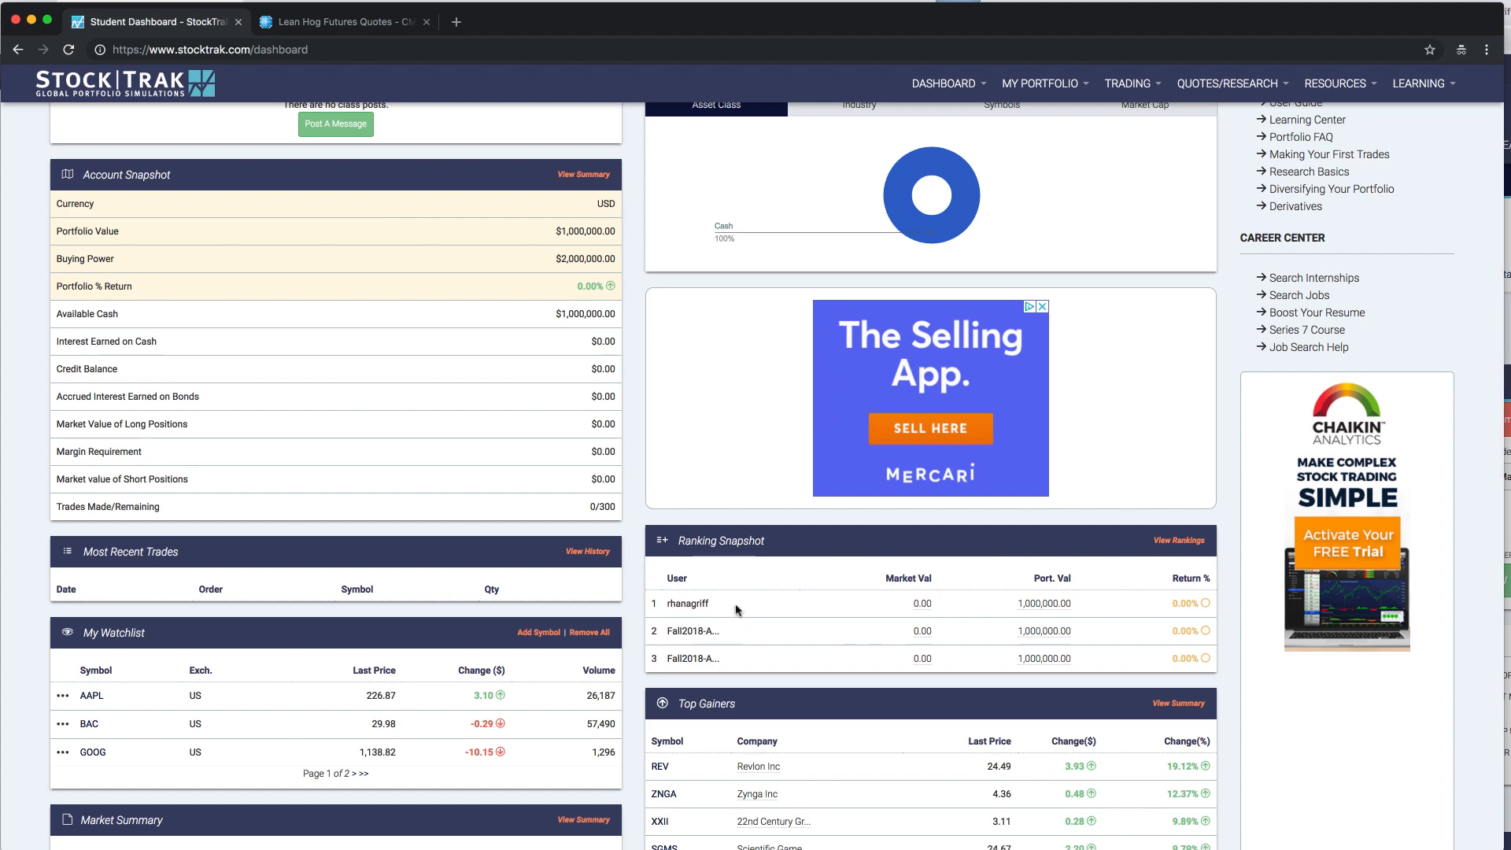
pyautogui.scroll(5, 747, 624)
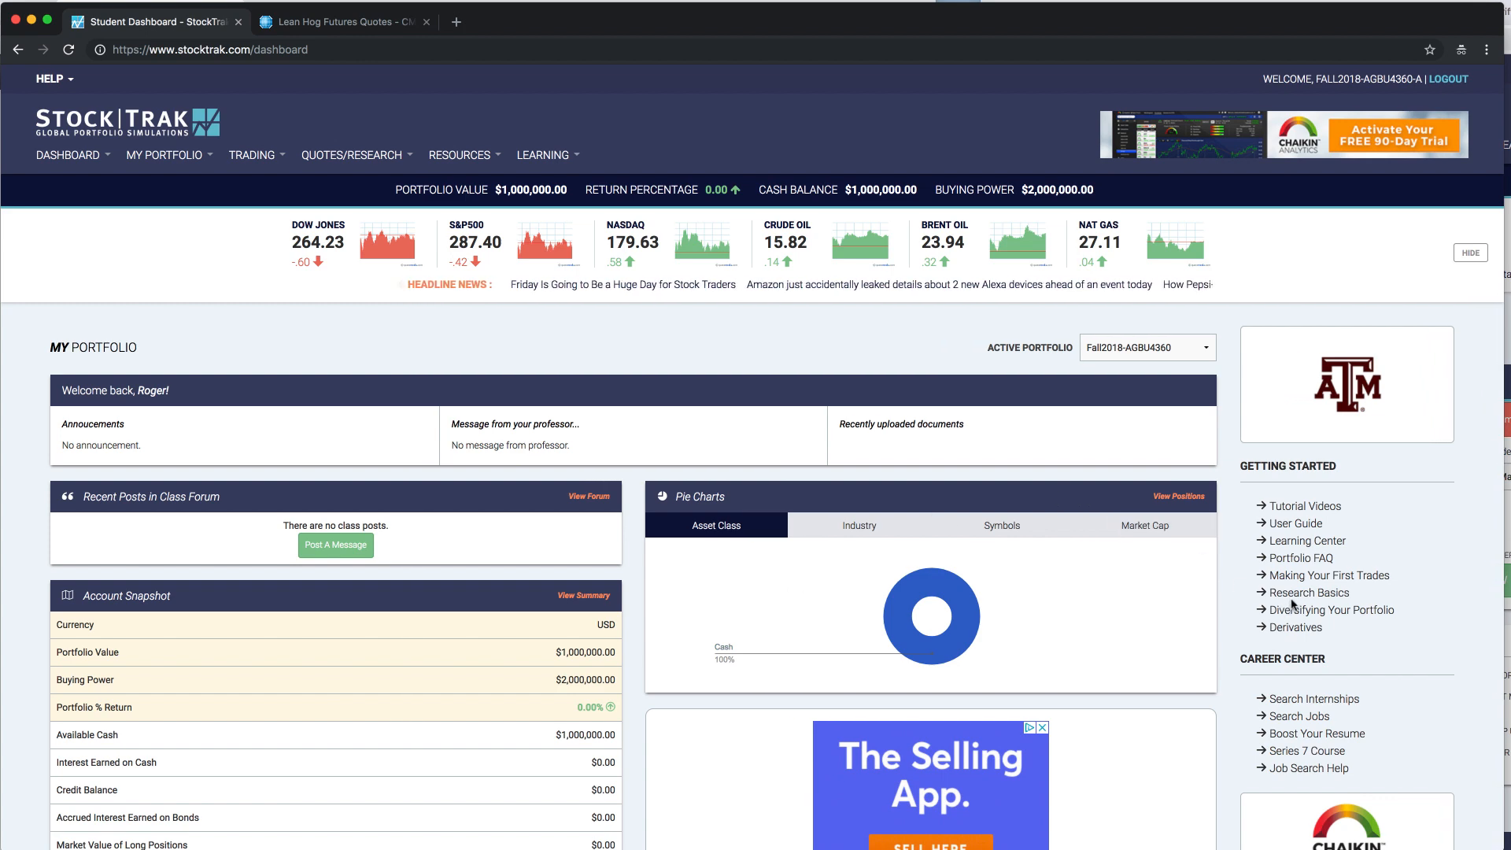
pyautogui.scroll(-2, 1295, 692)
pyautogui.scroll(-5, 1295, 693)
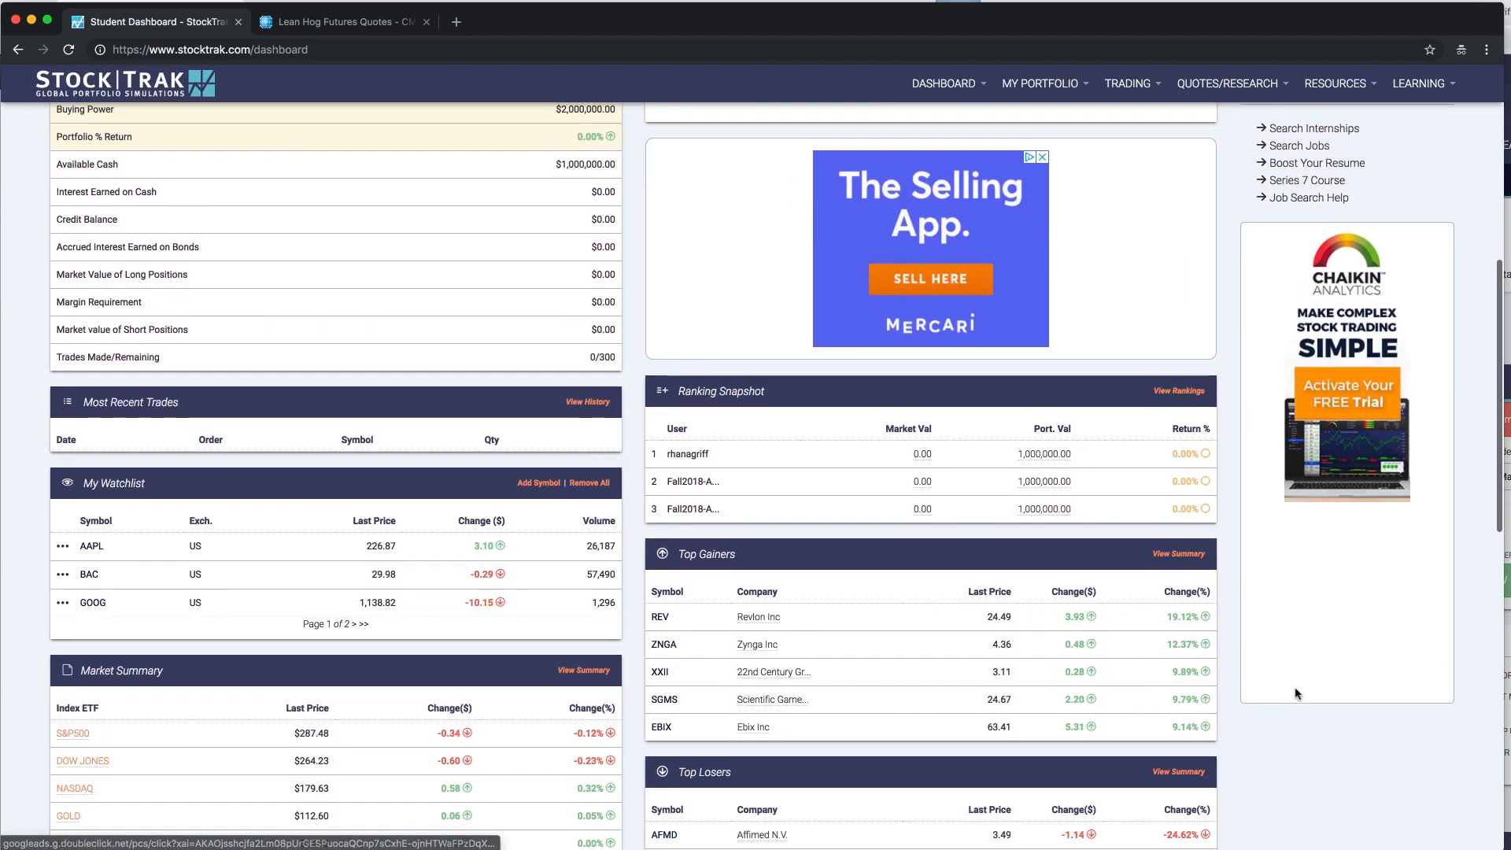
pyautogui.scroll(10, 525, 267)
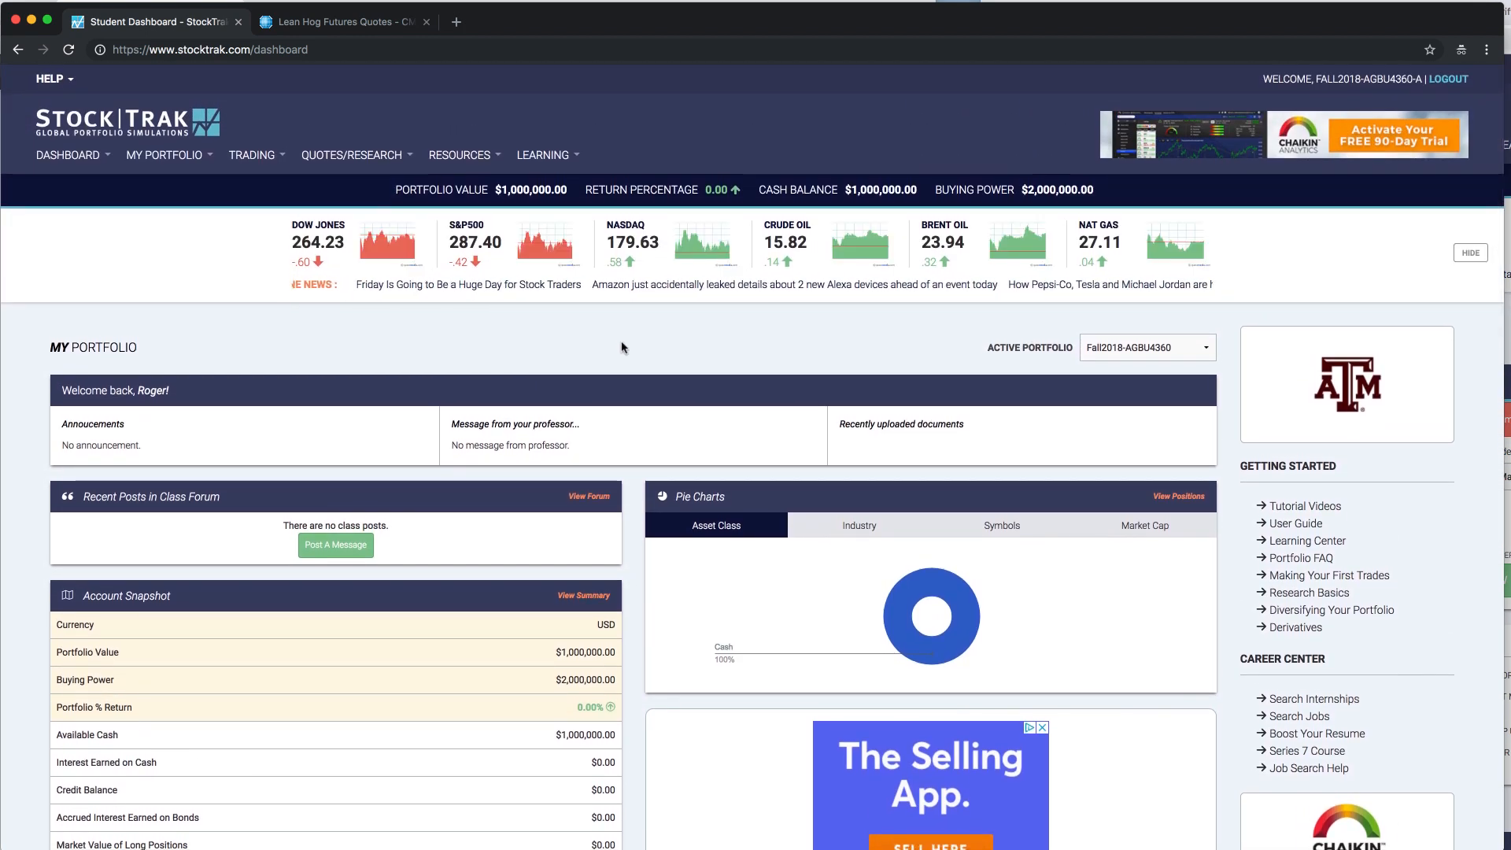